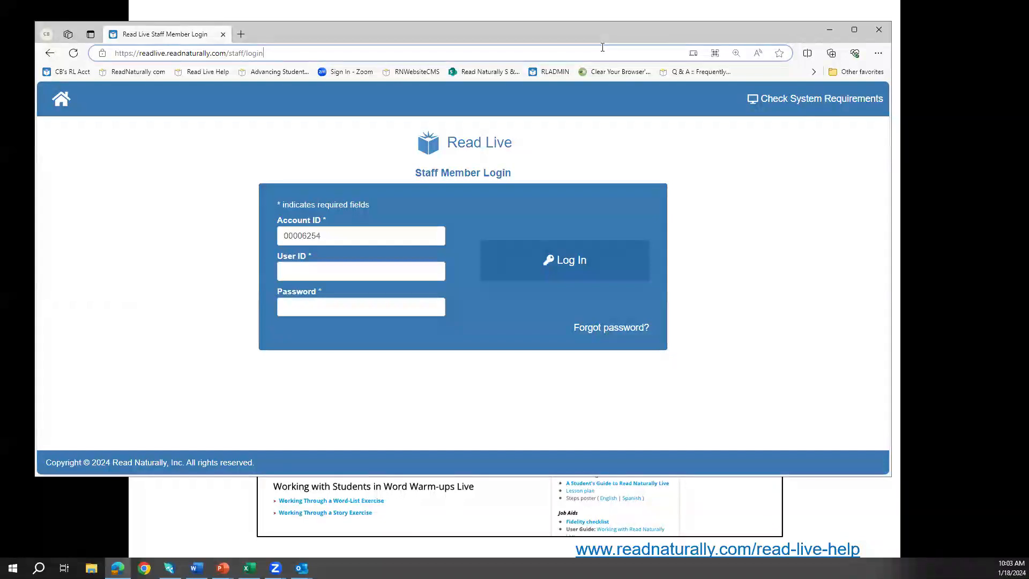
Step: Maximize the browser and log in with the staff user ID and pasted temporary password
left_click(854, 31)
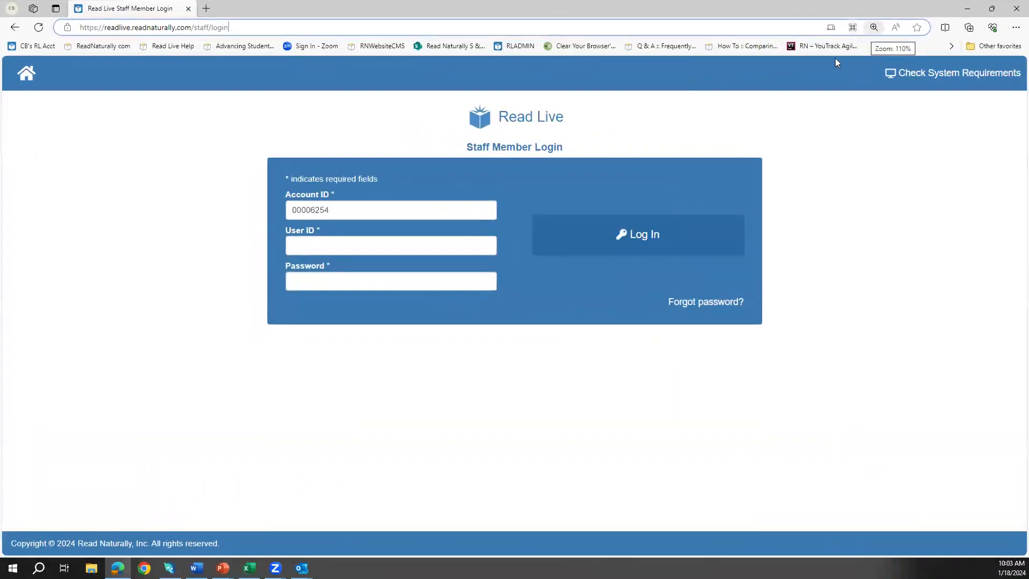
left_click(385, 255)
key("Tab")
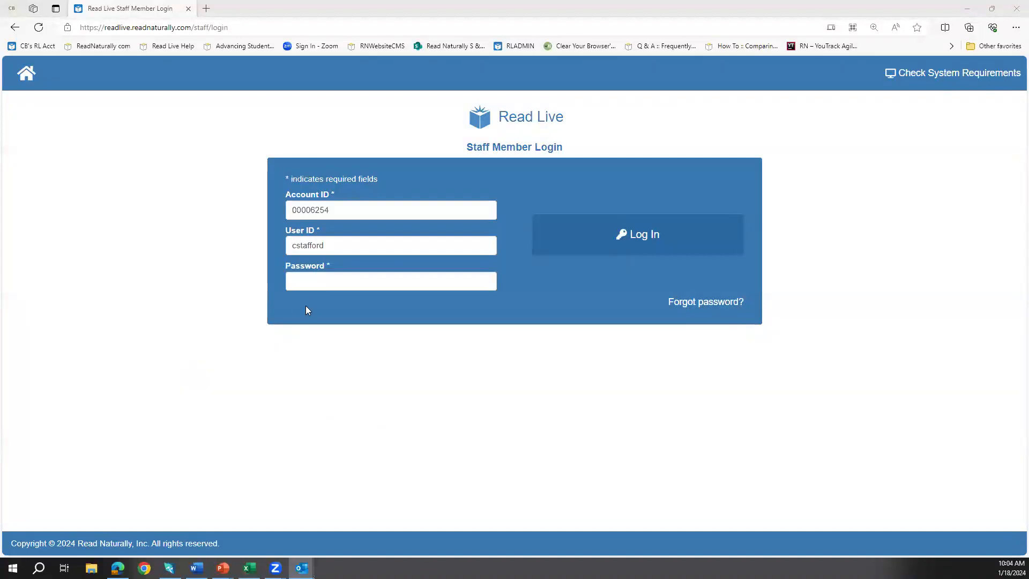
left_click(313, 283)
right_click(314, 285)
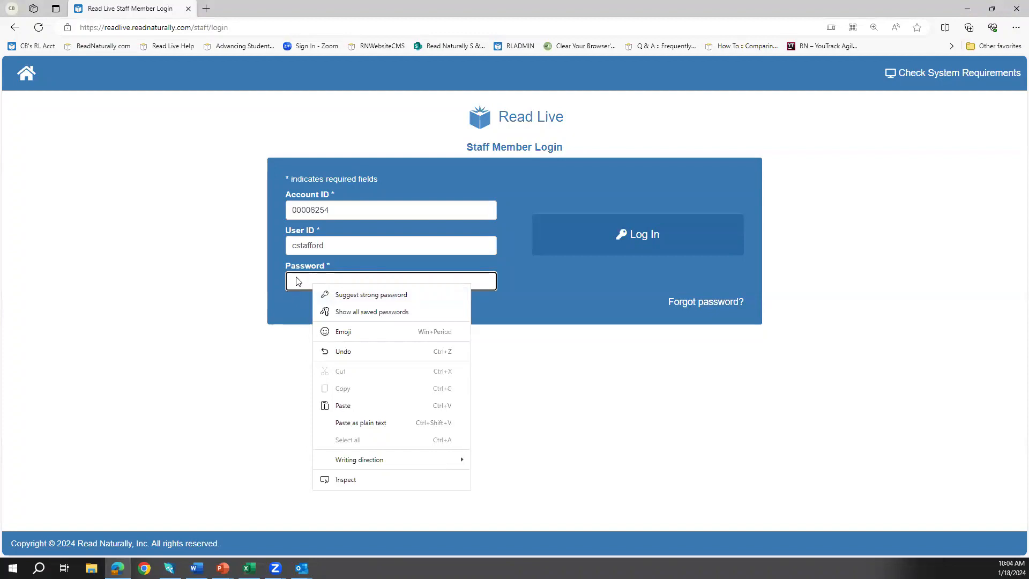
left_click(296, 276)
key("ctrl+v")
left_click(641, 252)
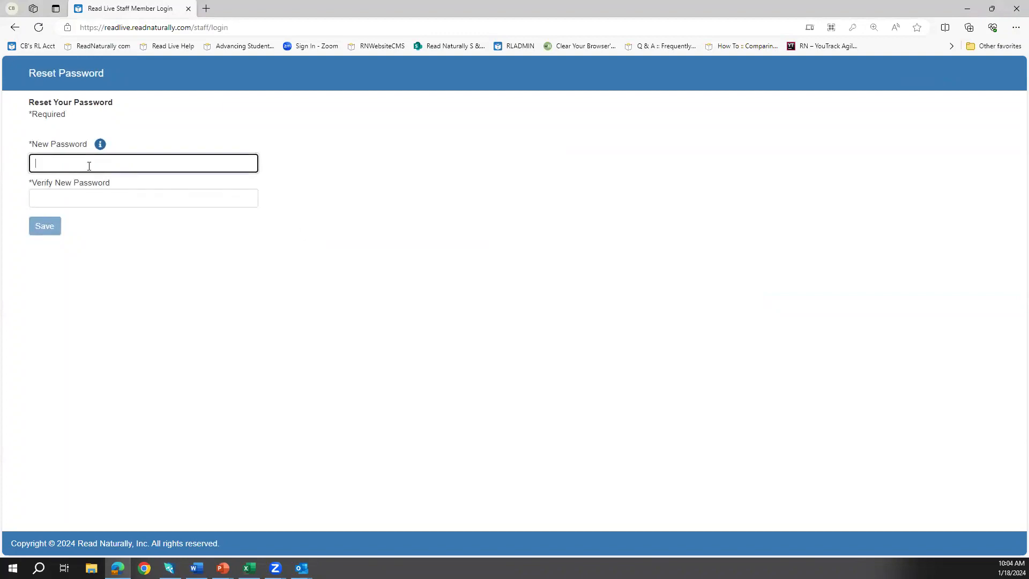
Step: Enter and verify a new account password, then save it
type("********")
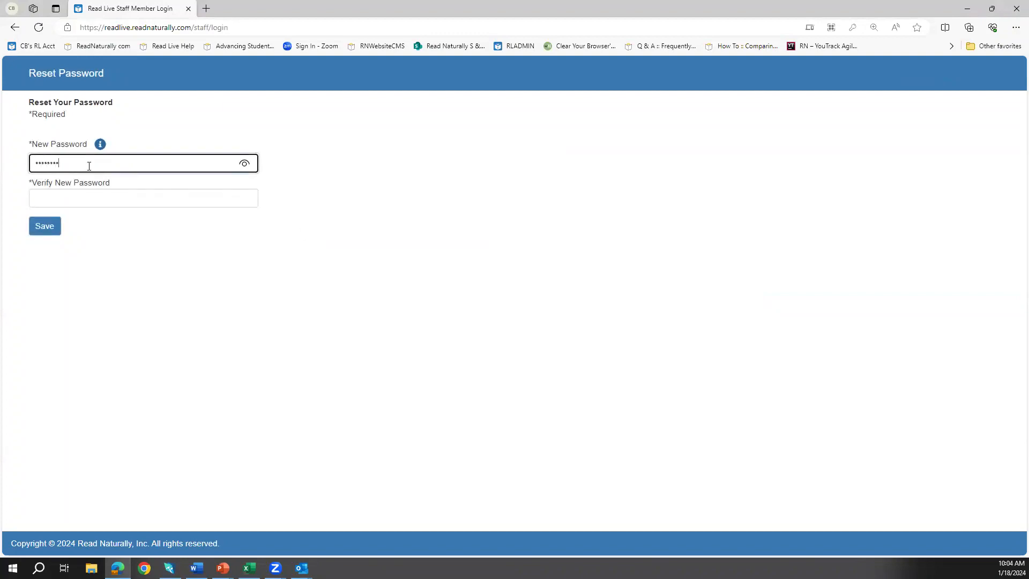
key("shift+Tab")
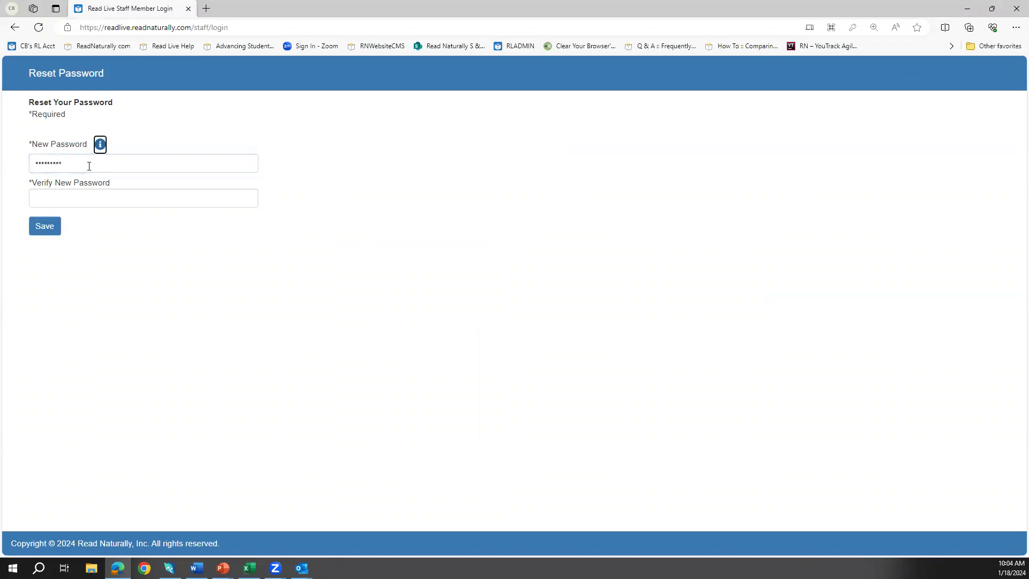
left_click(77, 198)
type("*")
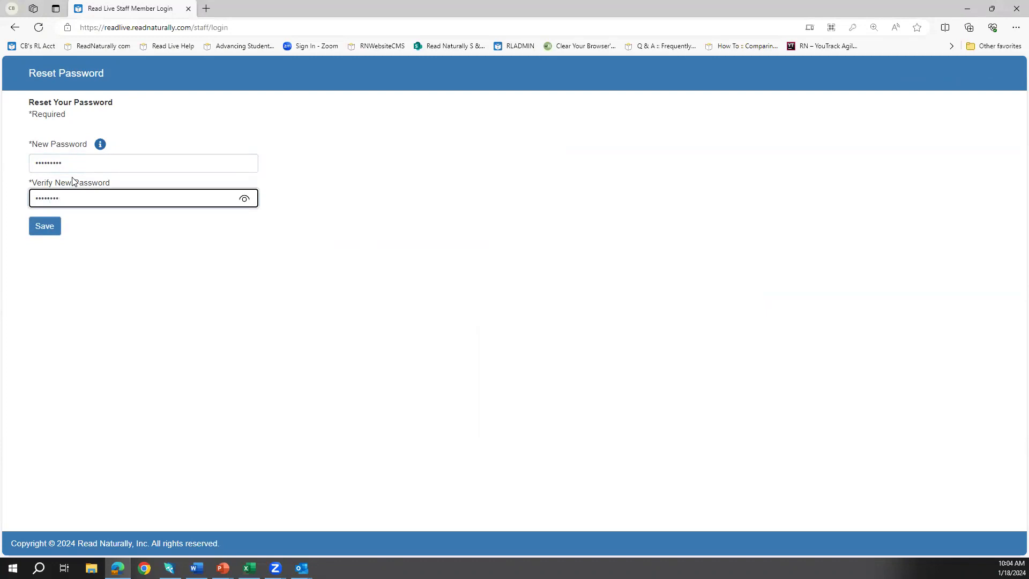
left_click(43, 226)
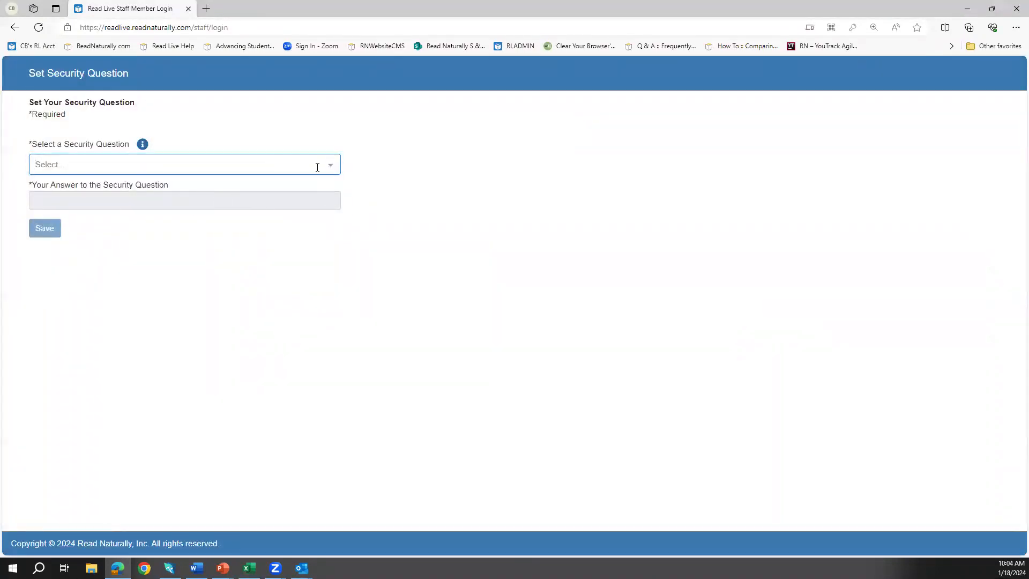
Step: Choose the 'What is your pet's name?' security question, enter an answer and save
left_click(318, 167)
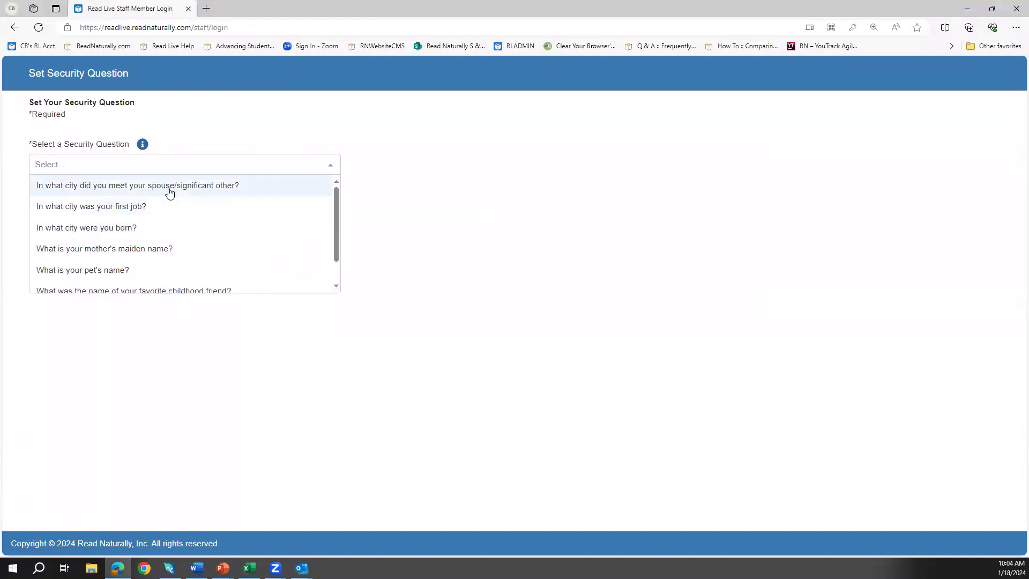
left_click(110, 269)
left_click(98, 204)
type("Dog")
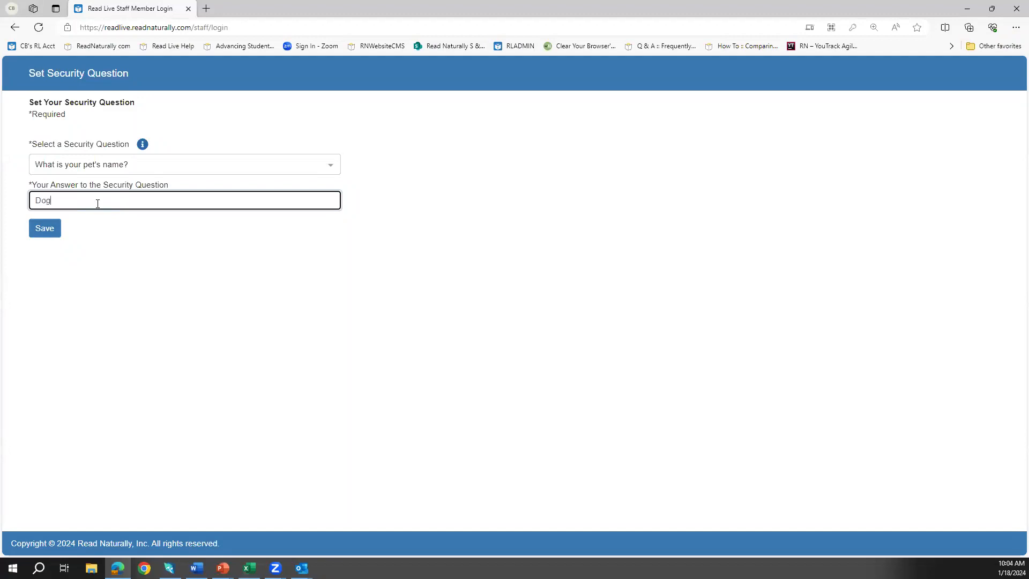
left_click(44, 230)
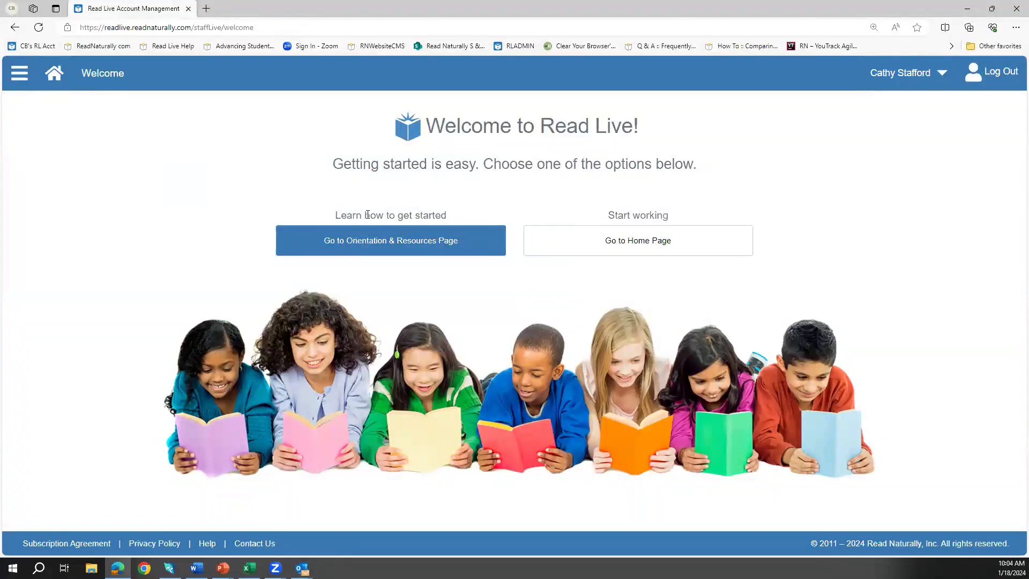
Step: View the Orientation & Resources page, then go Home through the navigation menu
left_click(357, 240)
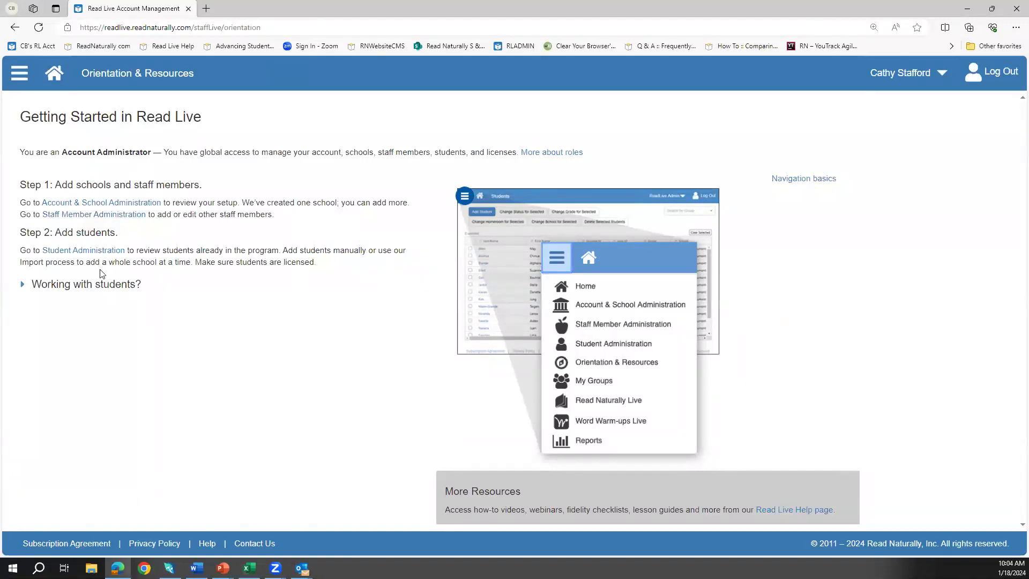
left_click(19, 81)
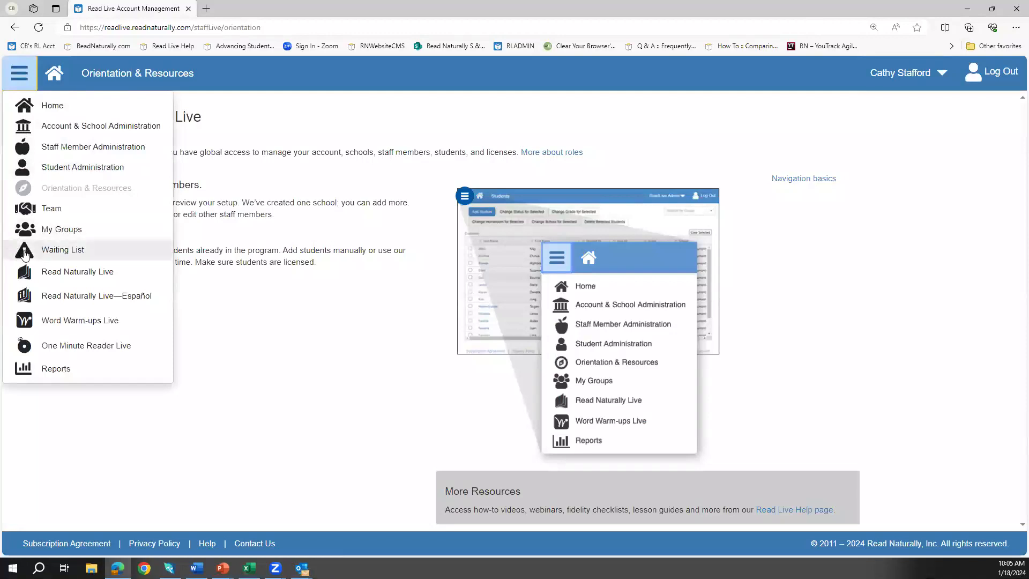
left_click(54, 105)
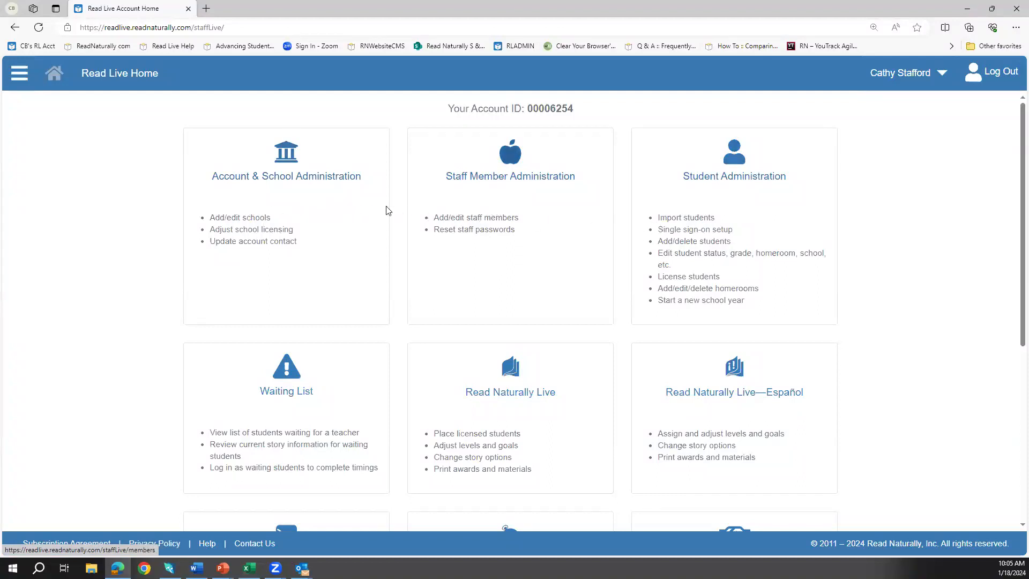
Step: Open Account & School Administration to see the 30 licenses and three schools
left_click(306, 229)
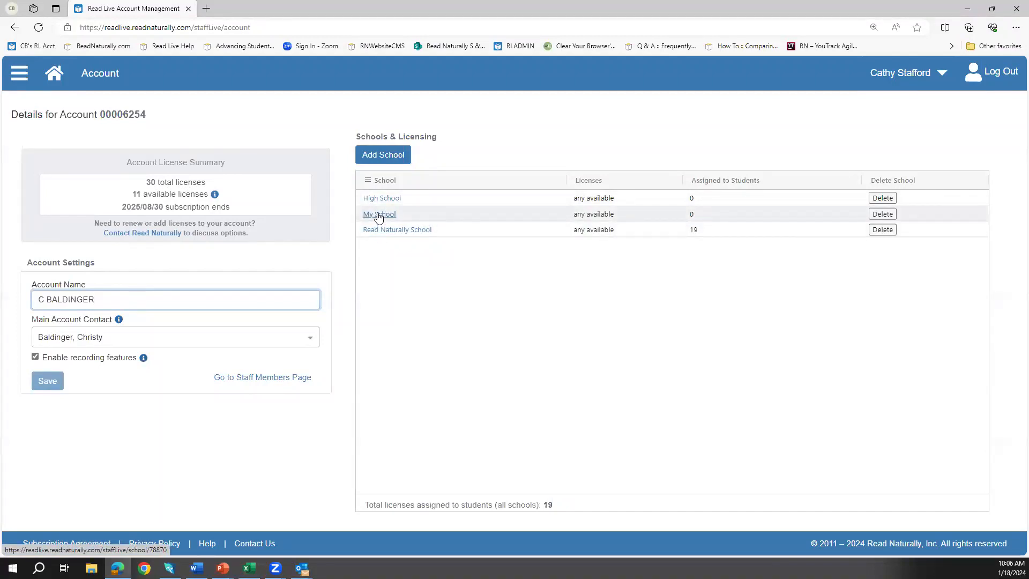
Step: Replace the school name My School with 'New School' and save the school
left_click(380, 216)
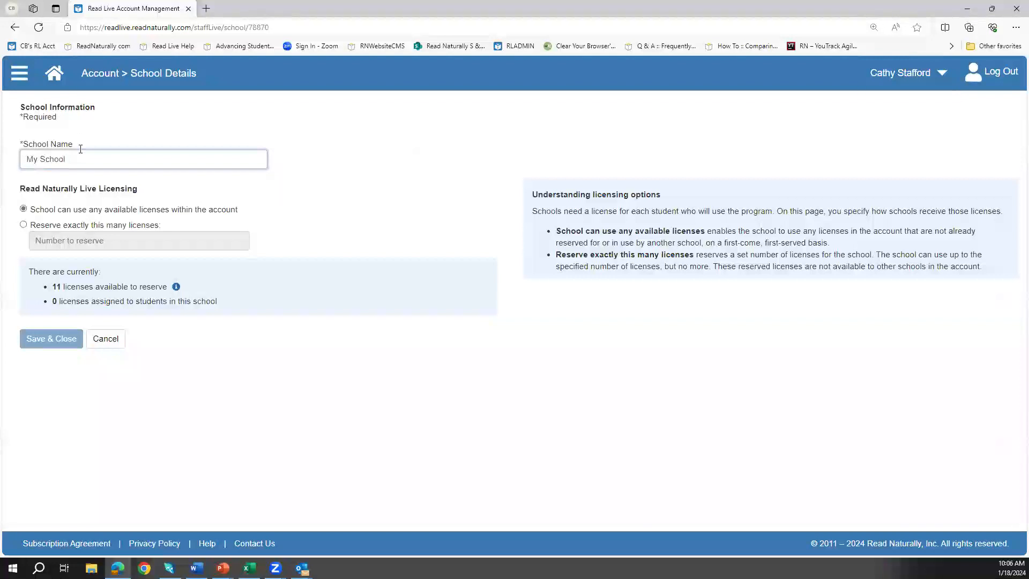
key("ctrl+a")
type("New Schoo")
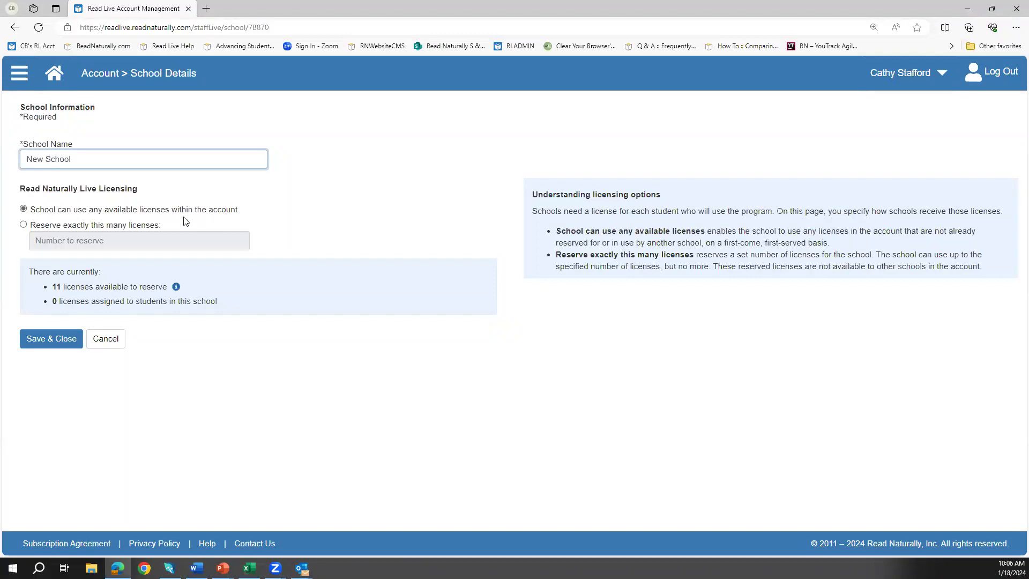
left_click(36, 341)
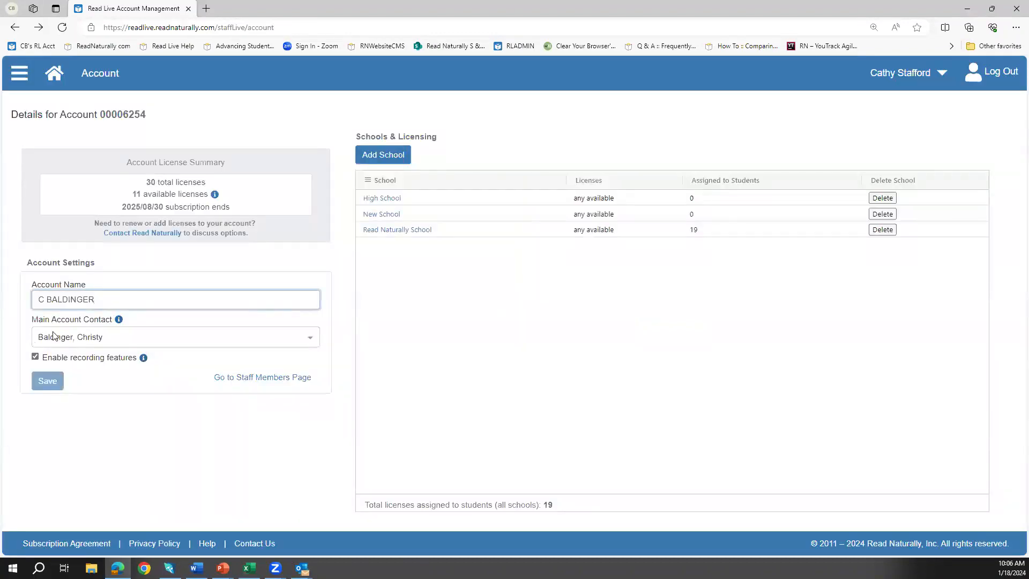
Step: Go Home, open Staff Member Administration and start a new staff member form
left_click(15, 78)
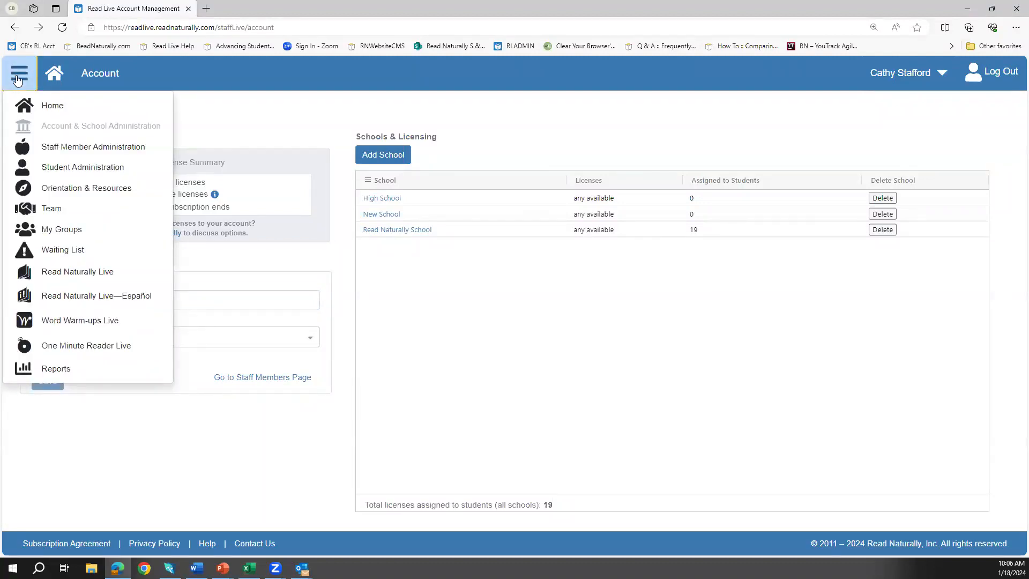
left_click(59, 81)
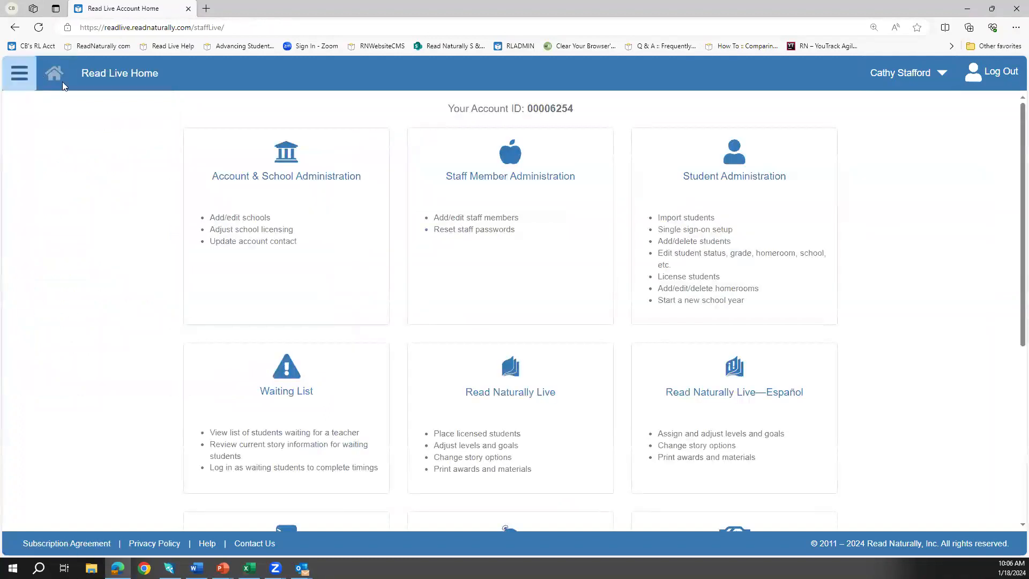
left_click(484, 225)
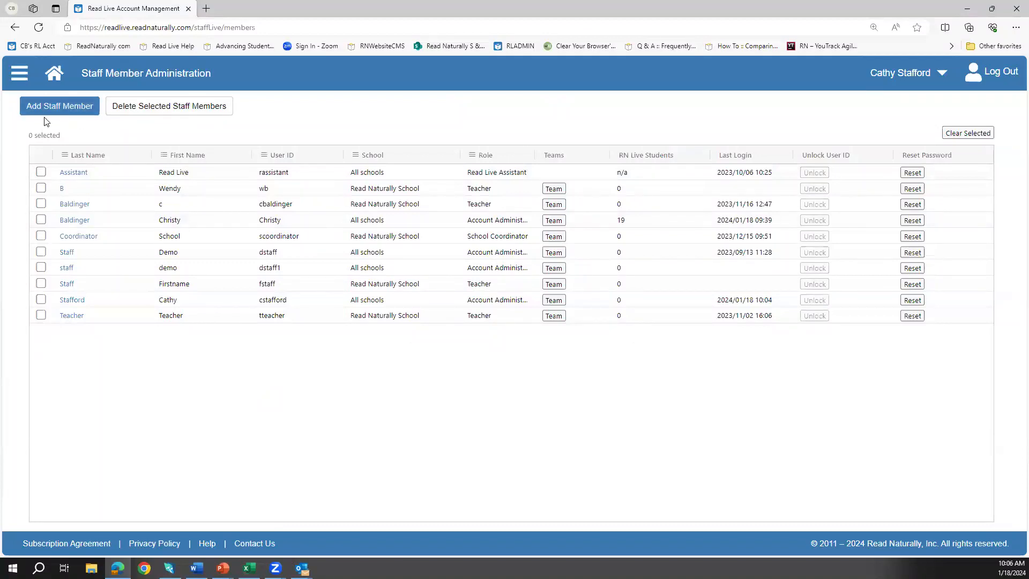
left_click(66, 106)
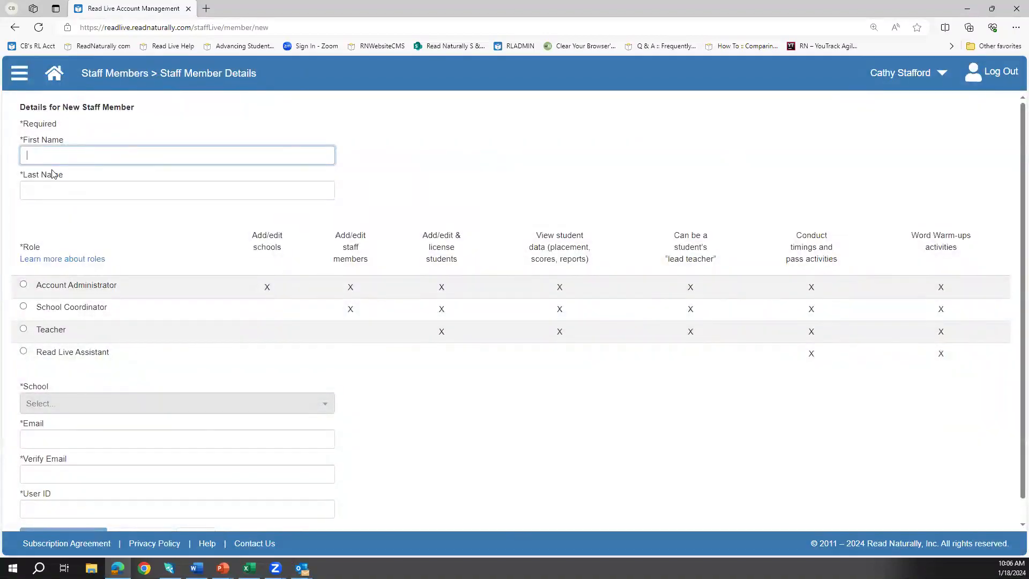
Step: Enter the new staff member's first and last name and review the role permissions
key("Tab")
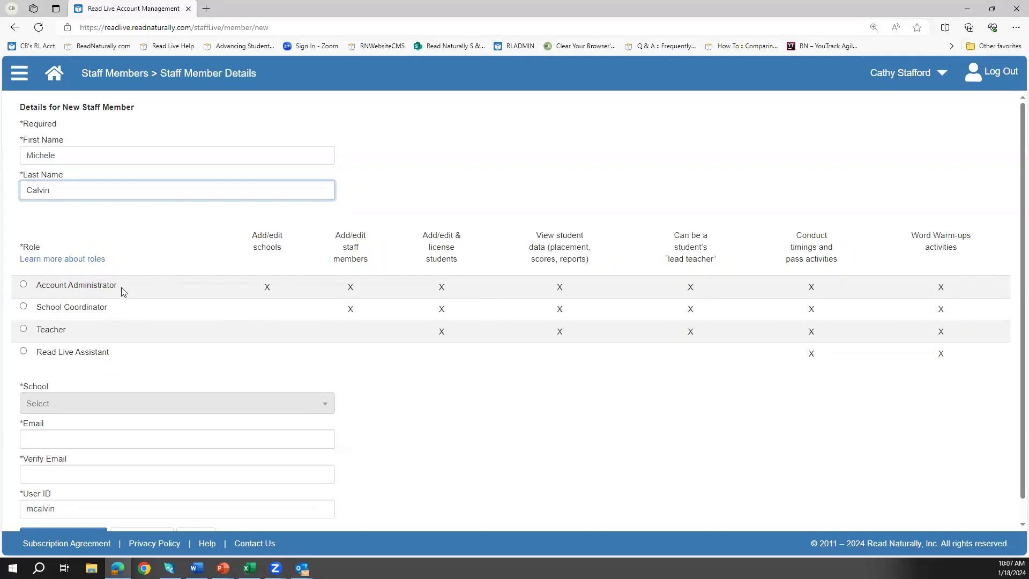
left_click(59, 262)
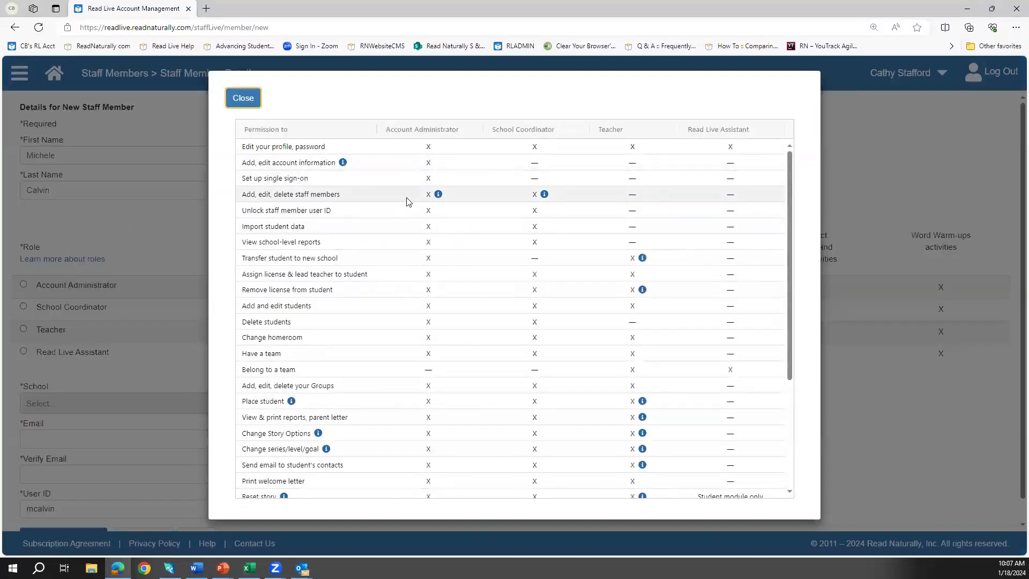
scroll(406, 199, "down", 3)
scroll(405, 210, "up", 3)
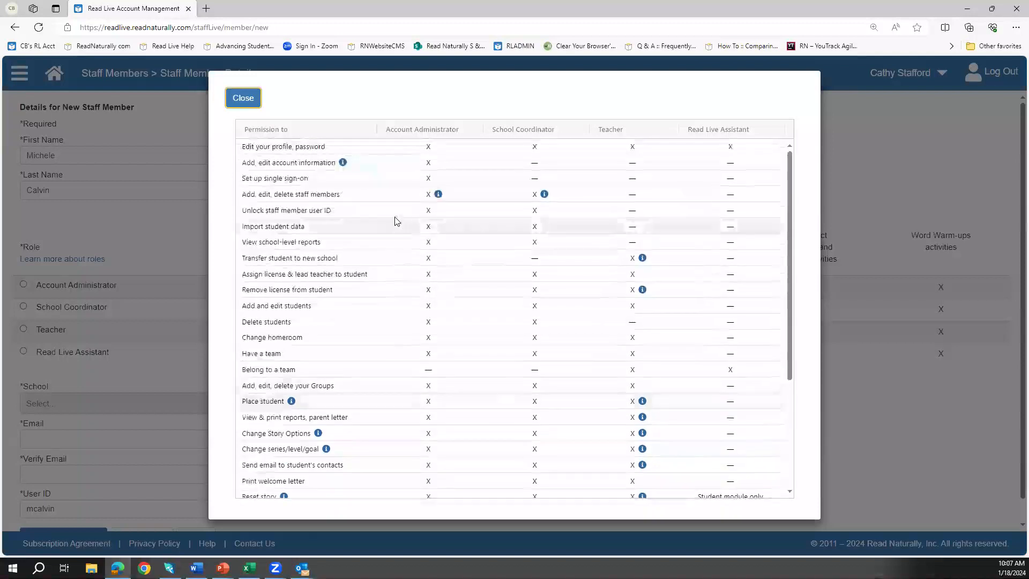
left_click(232, 99)
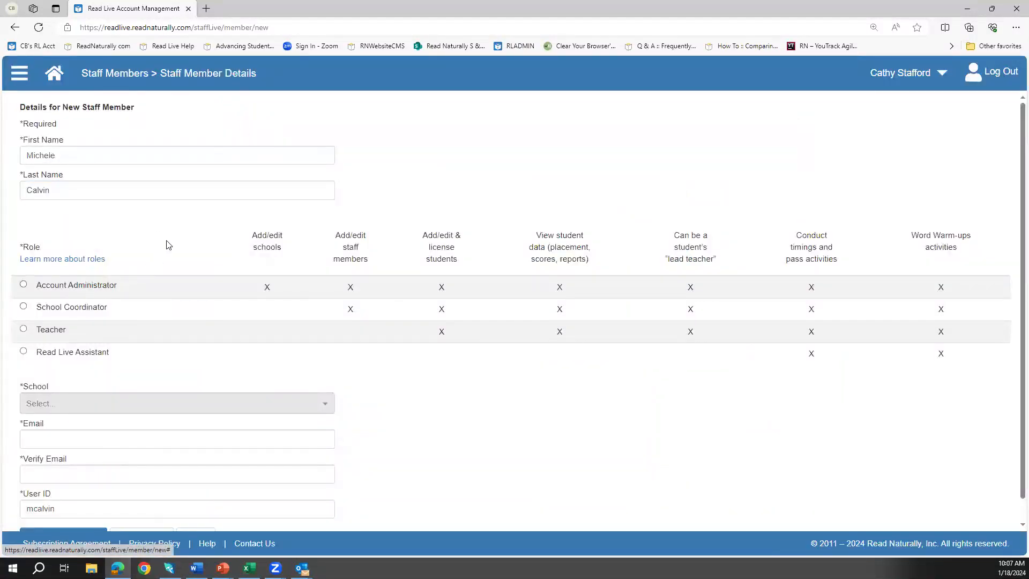
Step: Make the staff member a Teacher assigned to New School
left_click(24, 330)
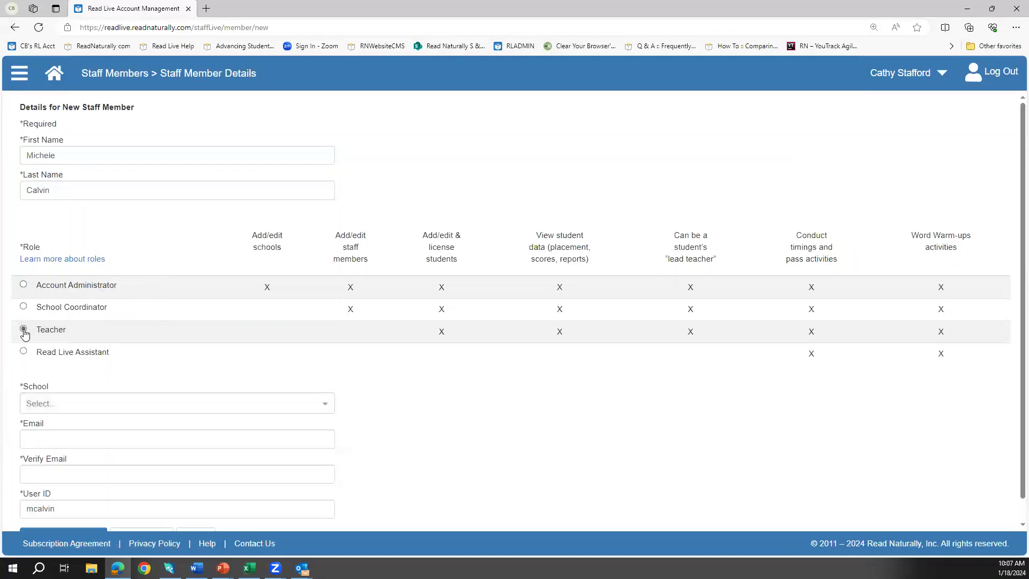
left_click(212, 408)
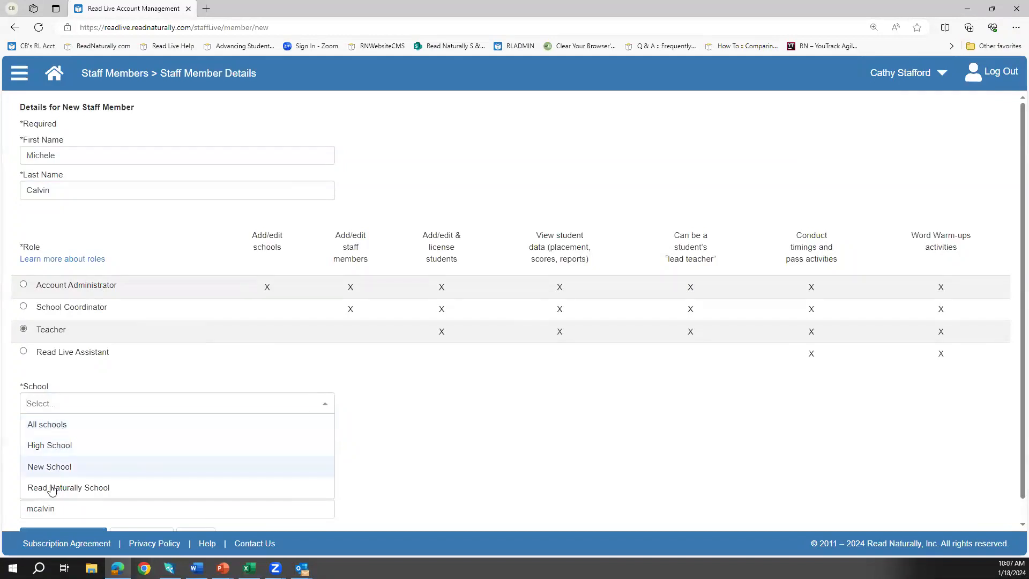
left_click(48, 469)
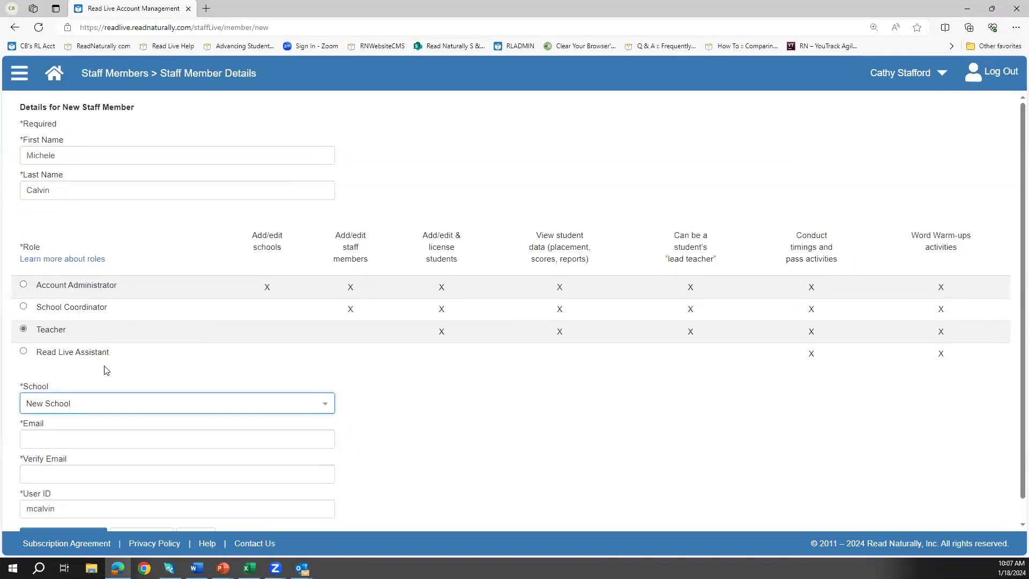
scroll(86, 408, "down", 1)
Step: Enter and confirm the teacher's e-mail address, then save the staff member
left_click(78, 419)
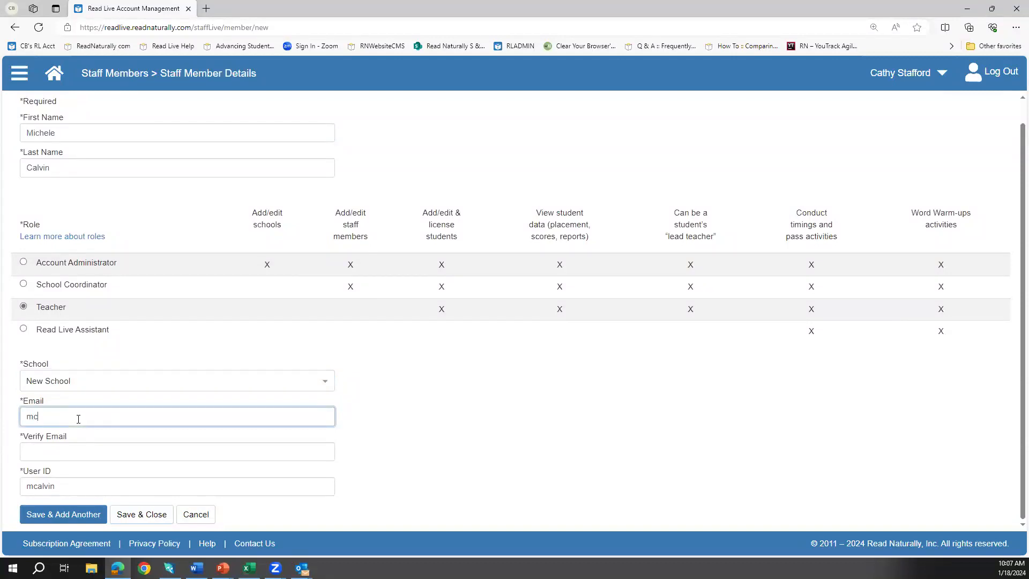
key("Tab")
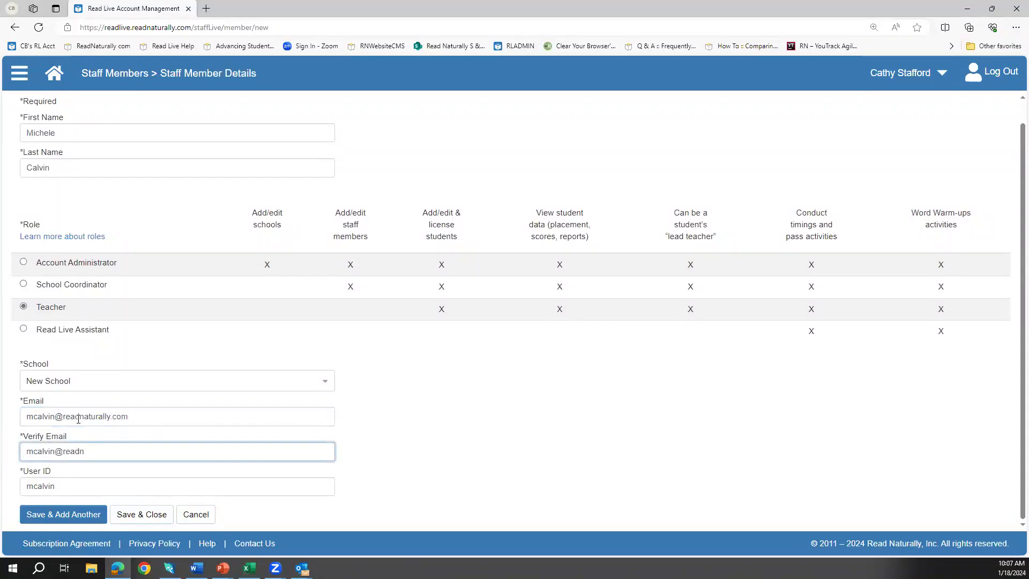
left_click(151, 518)
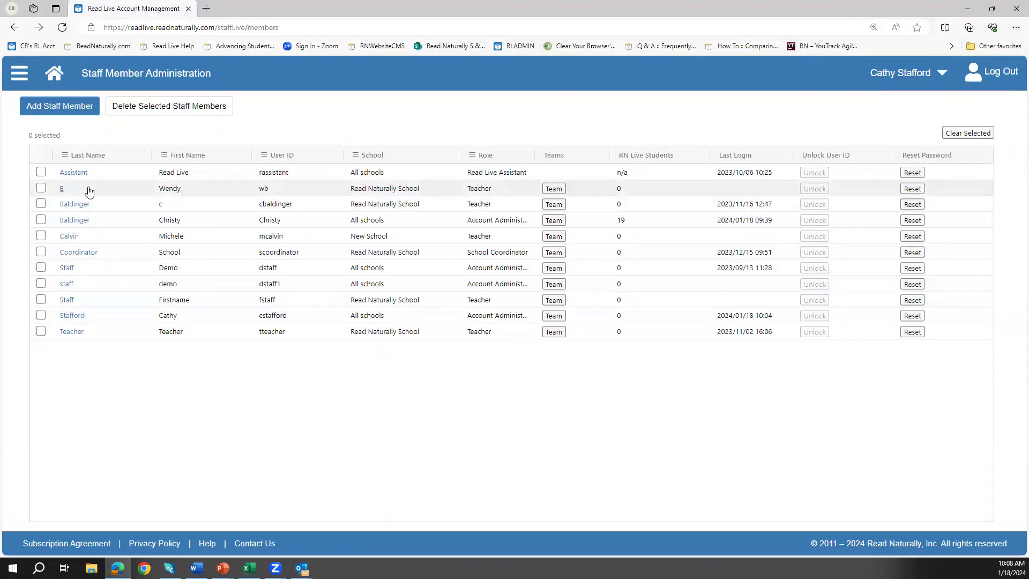
Step: Filter the staff list to last names containing 'st'
left_click(65, 156)
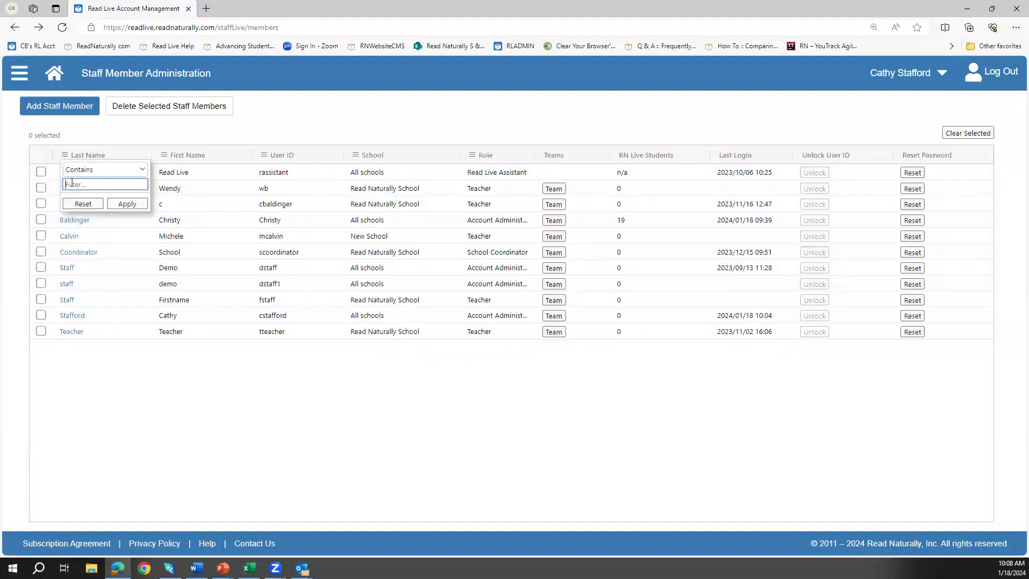
type("st")
left_click(127, 204)
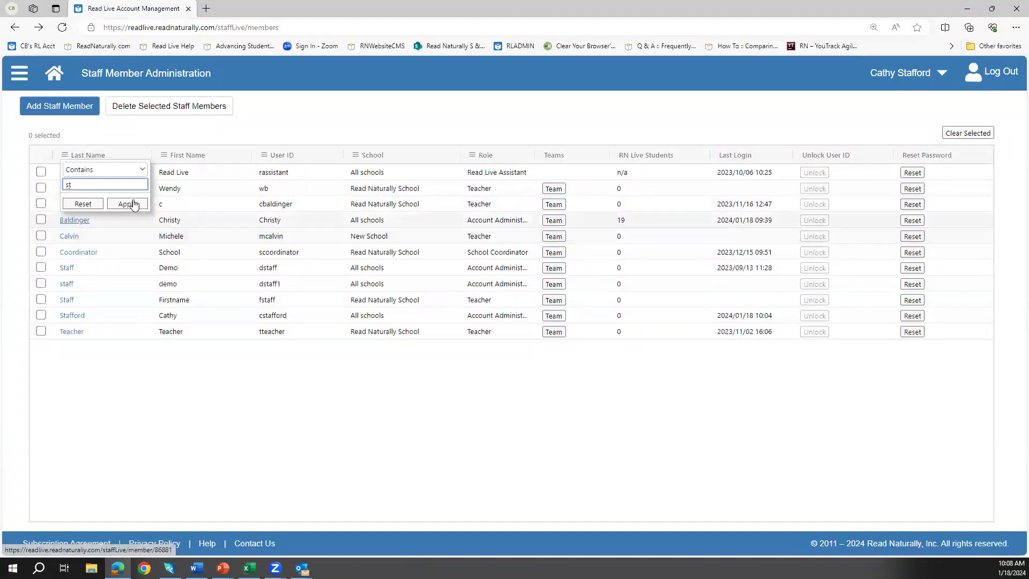
left_click(98, 288)
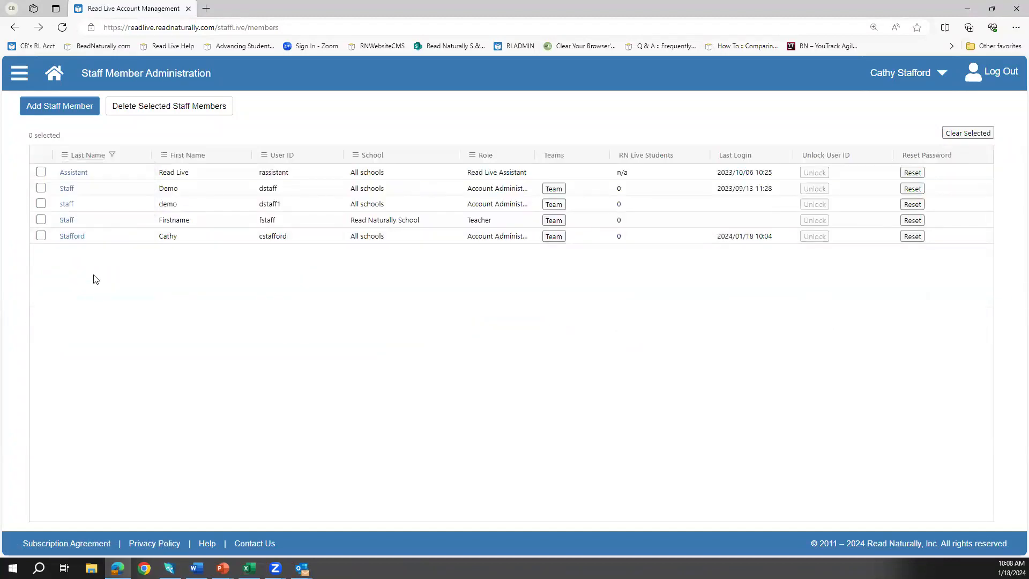
Step: Reset the last-name filter and sort all staff by first name ascending
left_click(65, 155)
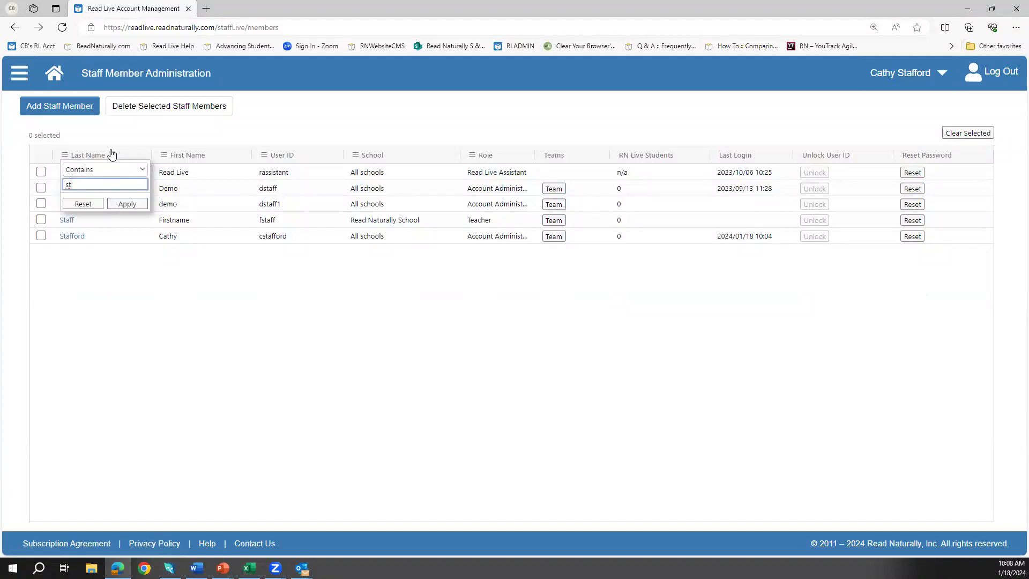
left_click(84, 204)
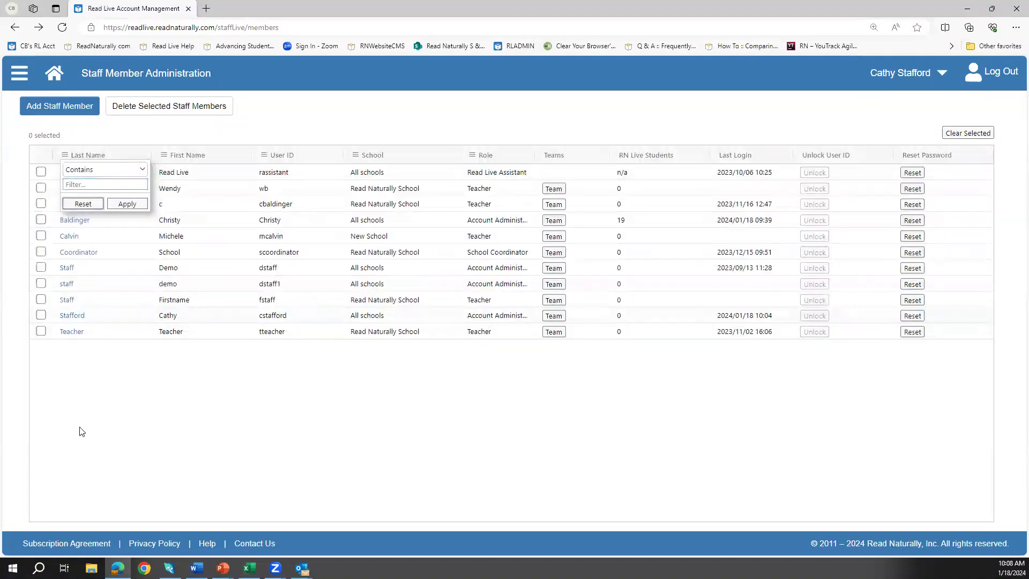
left_click(78, 401)
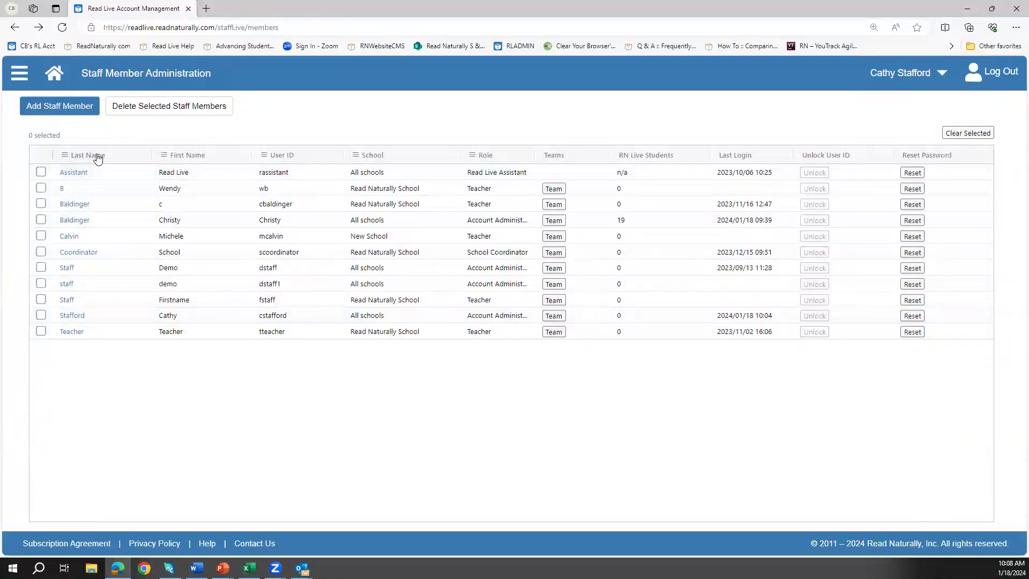
left_click(187, 158)
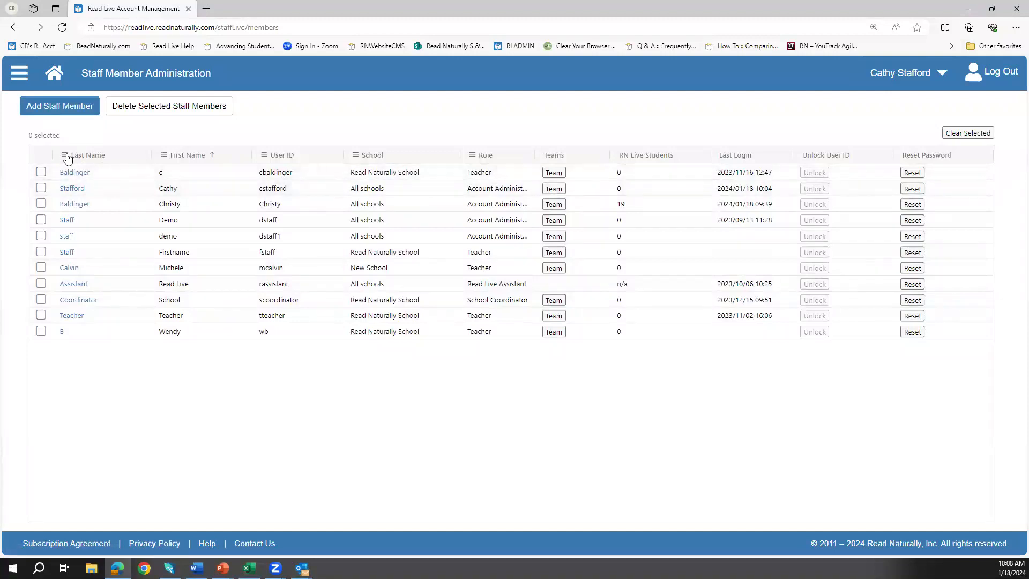
left_click(17, 79)
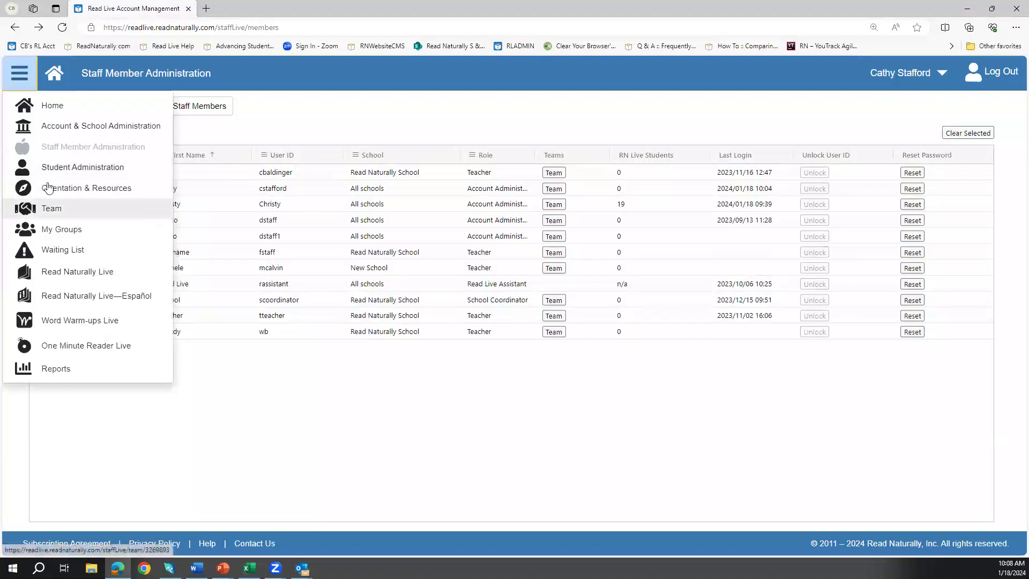
Step: Go to Student Administration, open Student Setup and start adding a new student
left_click(68, 168)
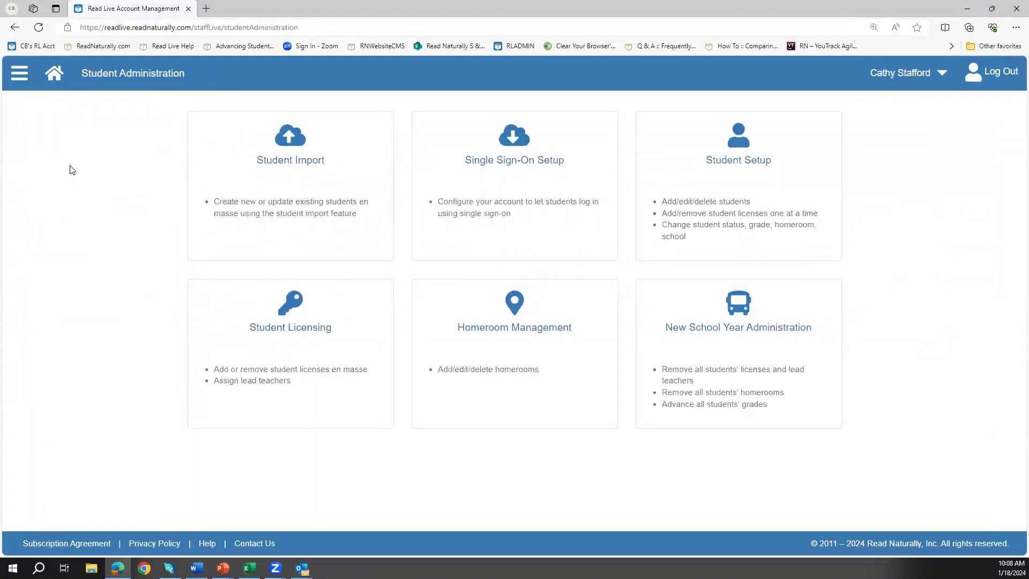
left_click(747, 188)
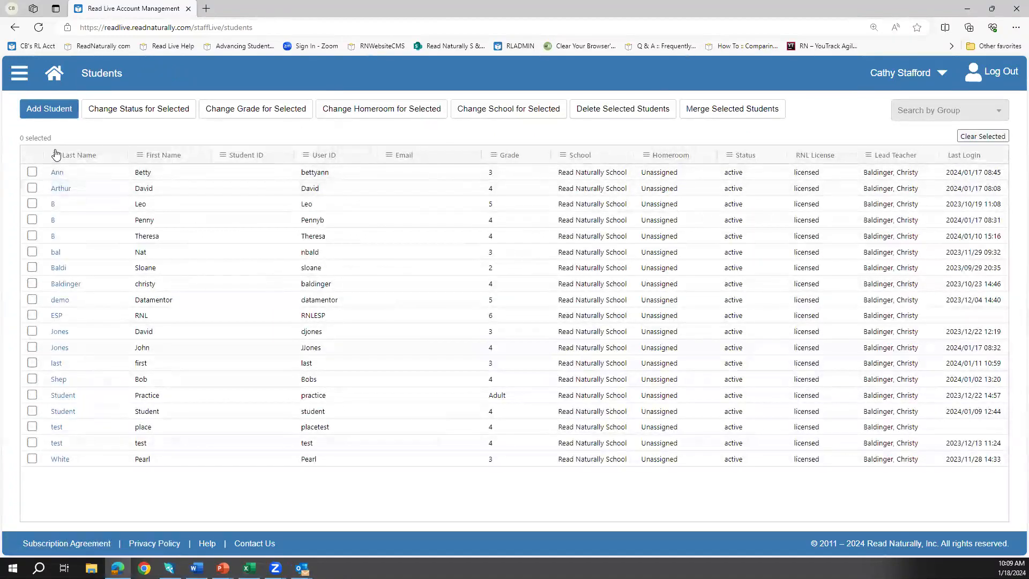
left_click(42, 108)
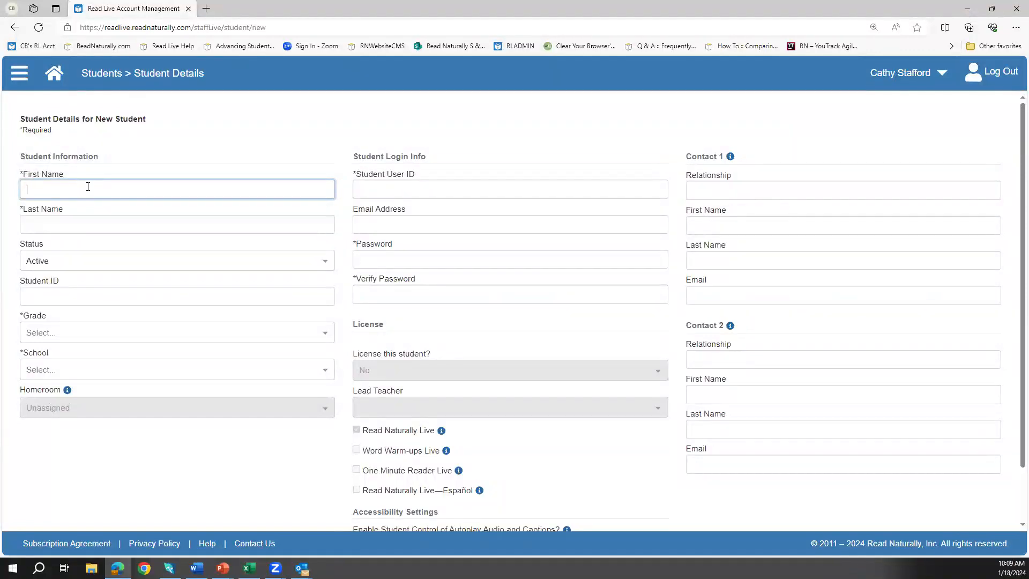
Step: Enter the student's first and last name, set Grade 3 and school New School
type("Name")
key("Tab")
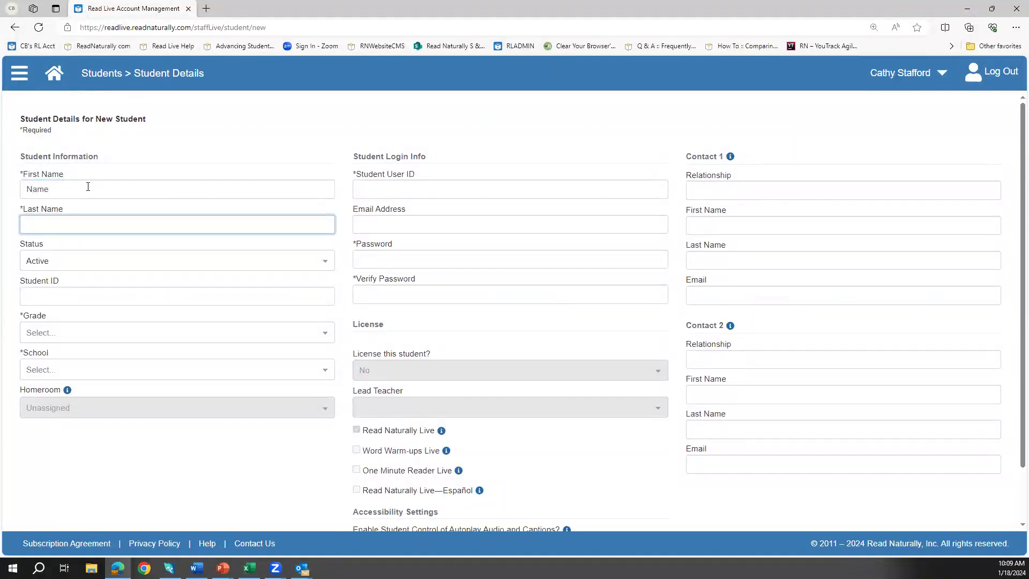
type("Name")
left_click(31, 335)
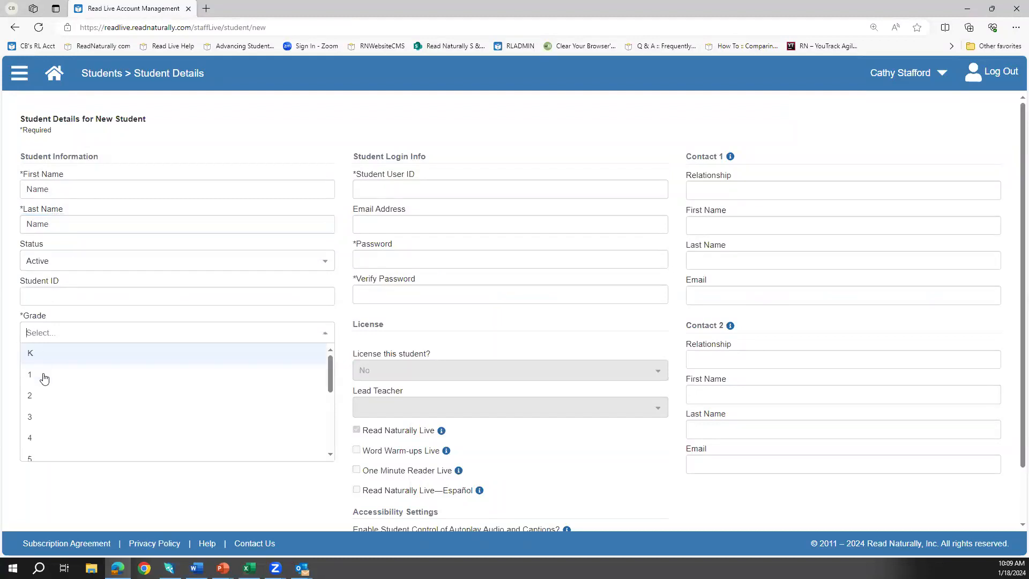
left_click(34, 424)
left_click(44, 373)
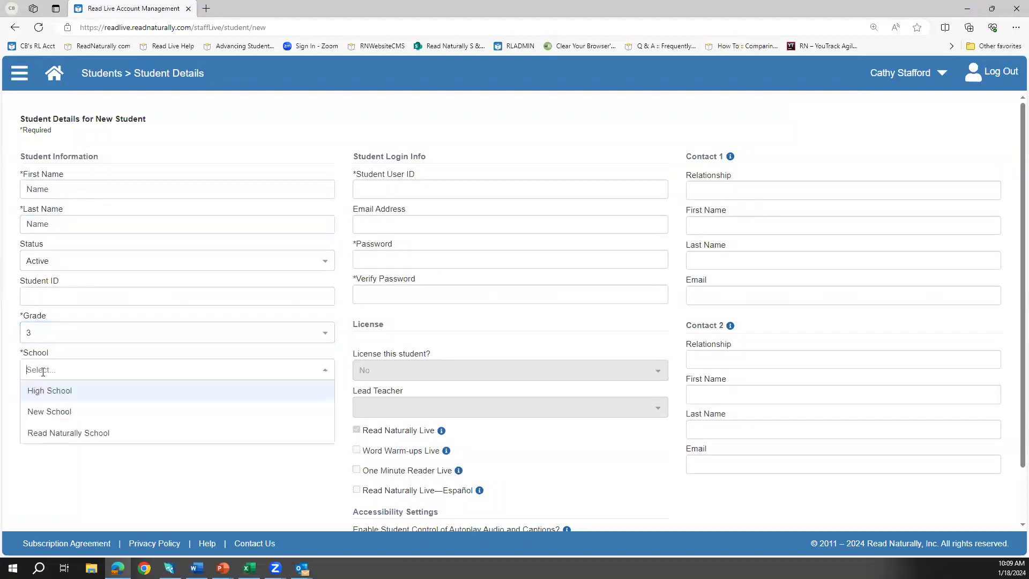
left_click(44, 411)
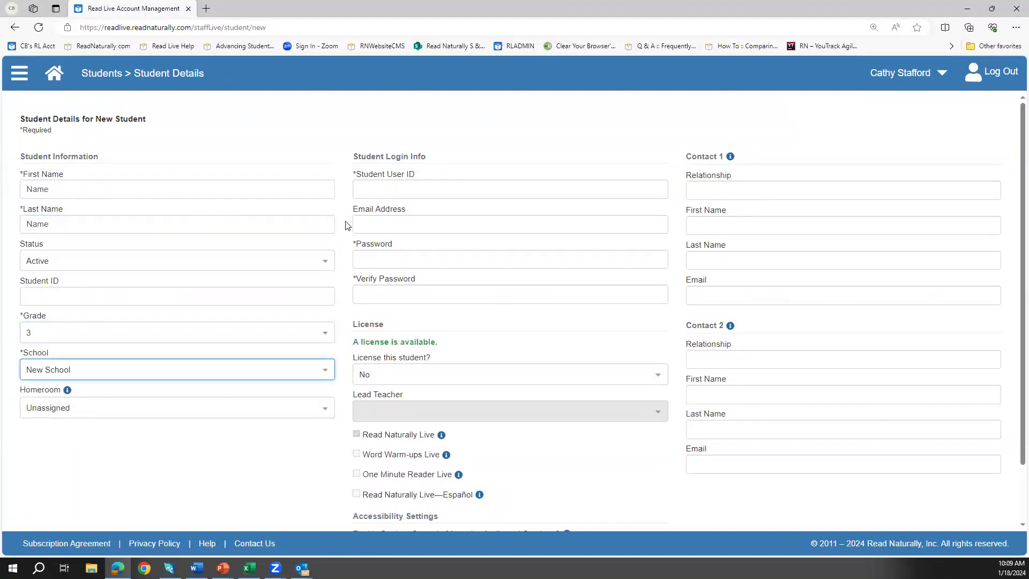
Step: Give the student a user ID and enter and confirm the student's password
left_click(387, 189)
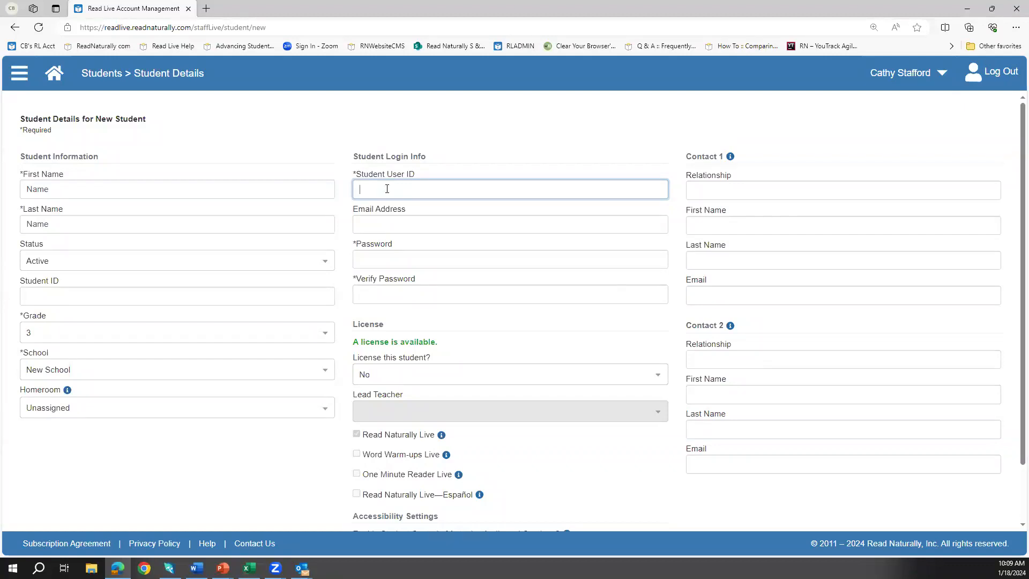
type("Namename")
left_click(387, 258)
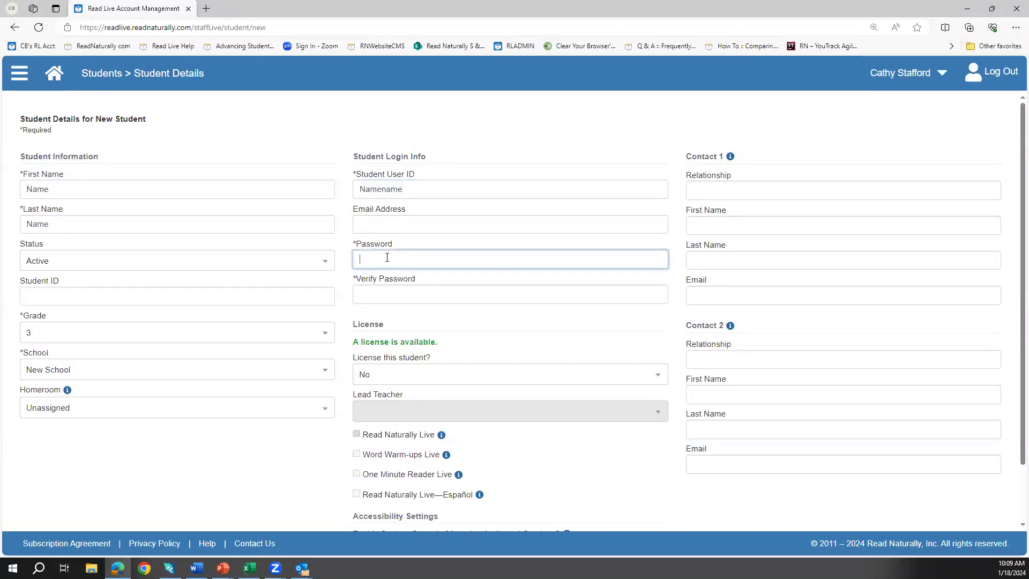
type("123")
key("Tab")
type("123")
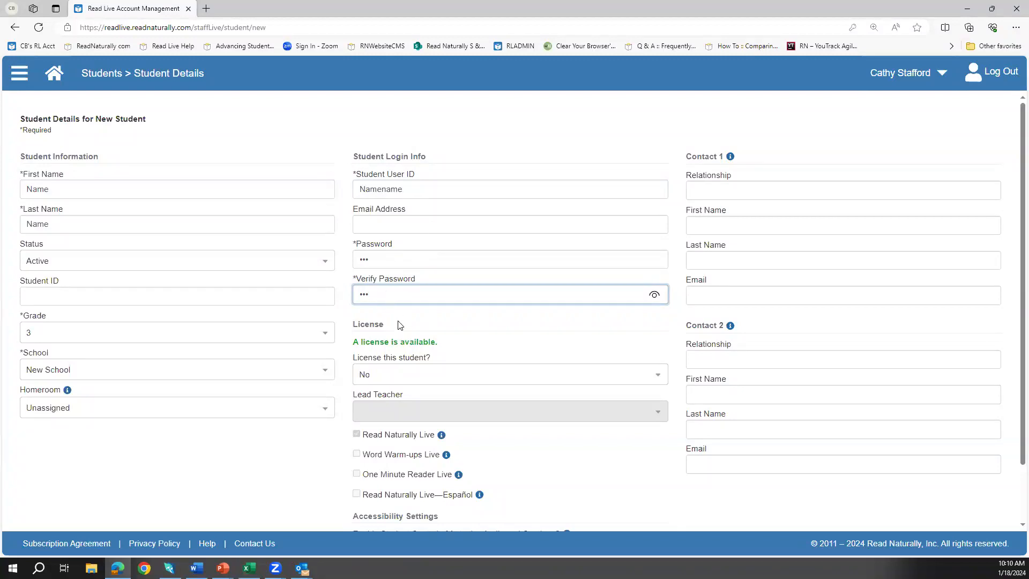
Step: License this new student and assign a lead teacher
left_click(516, 373)
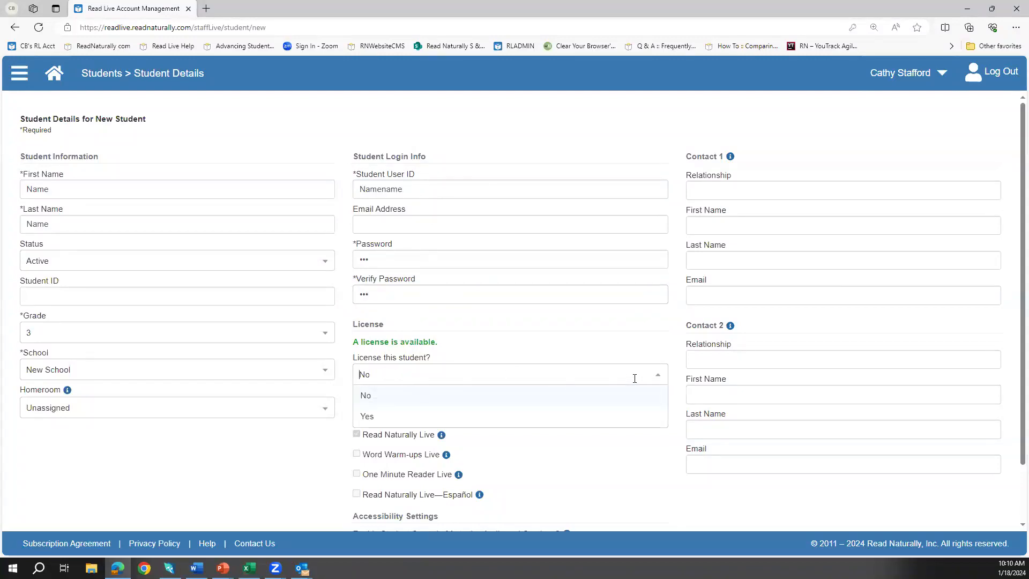
left_click(382, 417)
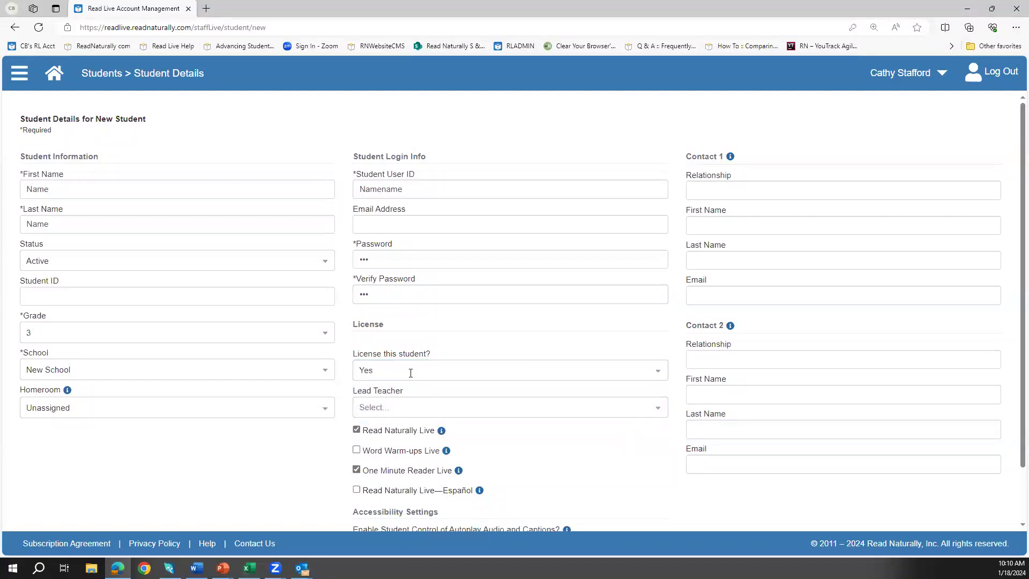
left_click(394, 412)
left_click(407, 428)
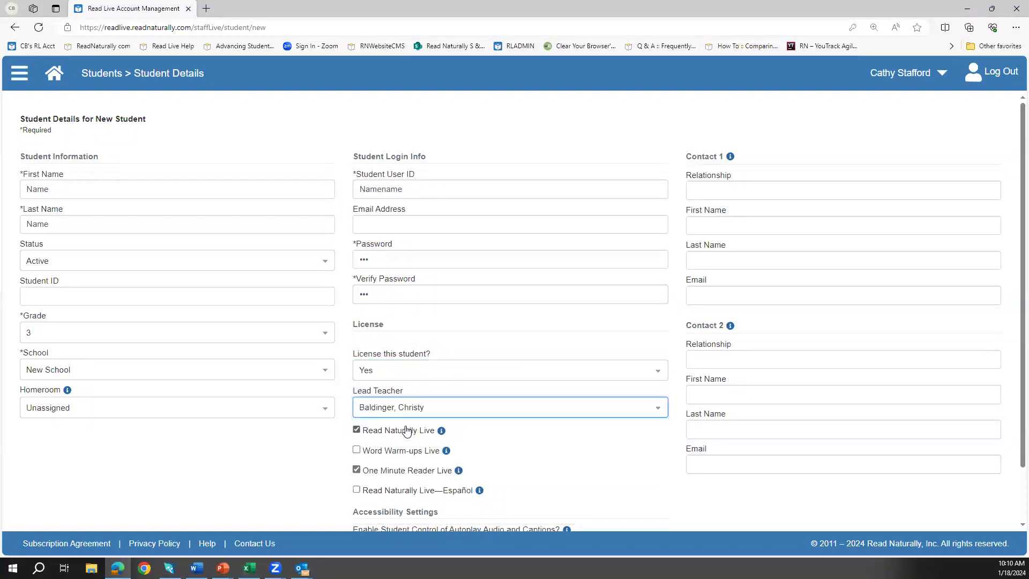
Step: Leave only Word Warm-ups Live checked on the license, then save and close the student
scroll(477, 405, "down", 2)
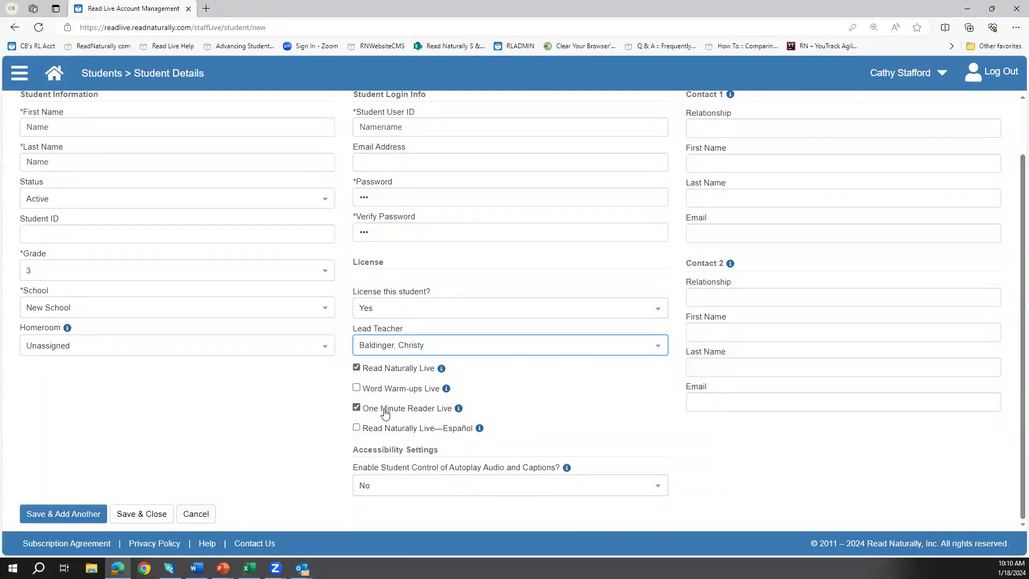
left_click(356, 388)
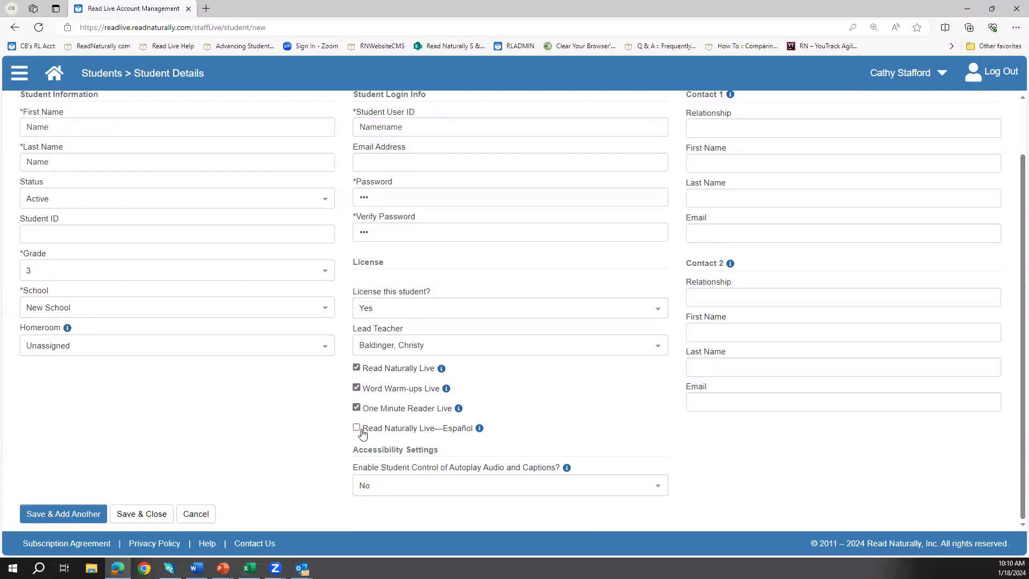
left_click(356, 428)
left_click(356, 427)
left_click(356, 408)
left_click(356, 369)
scroll(718, 395, "up", 2)
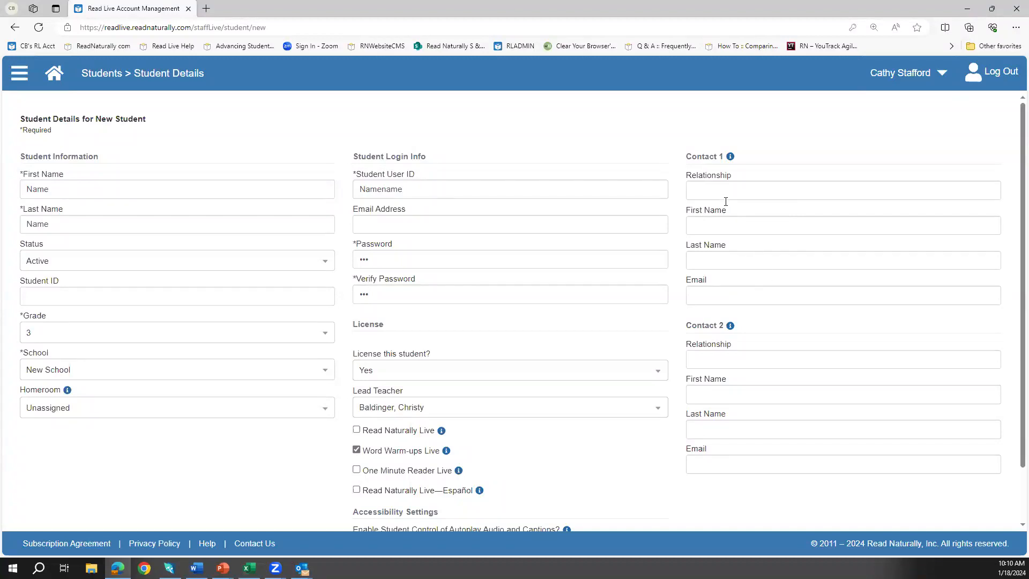
scroll(743, 279, "down", 2)
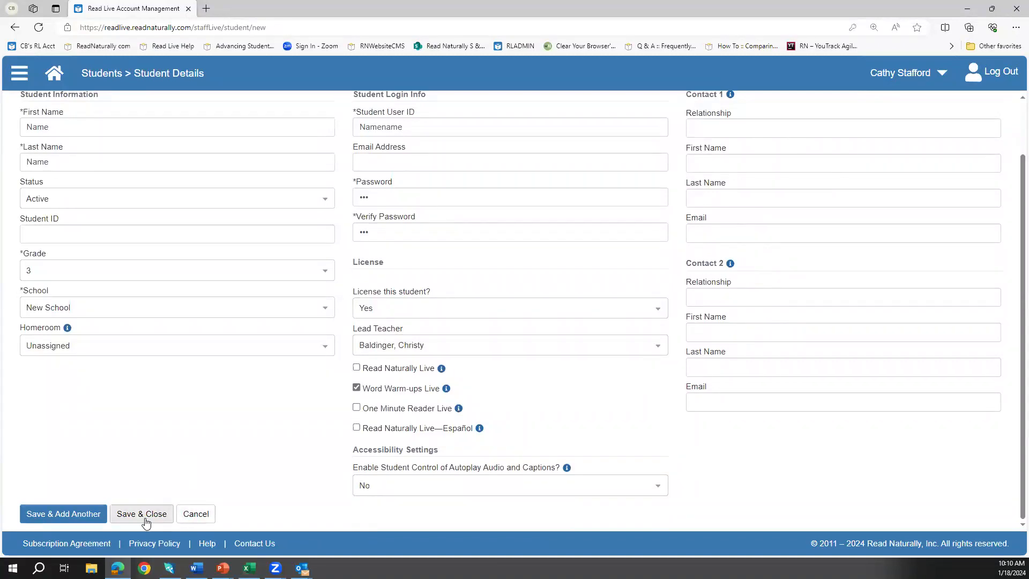
left_click(78, 515)
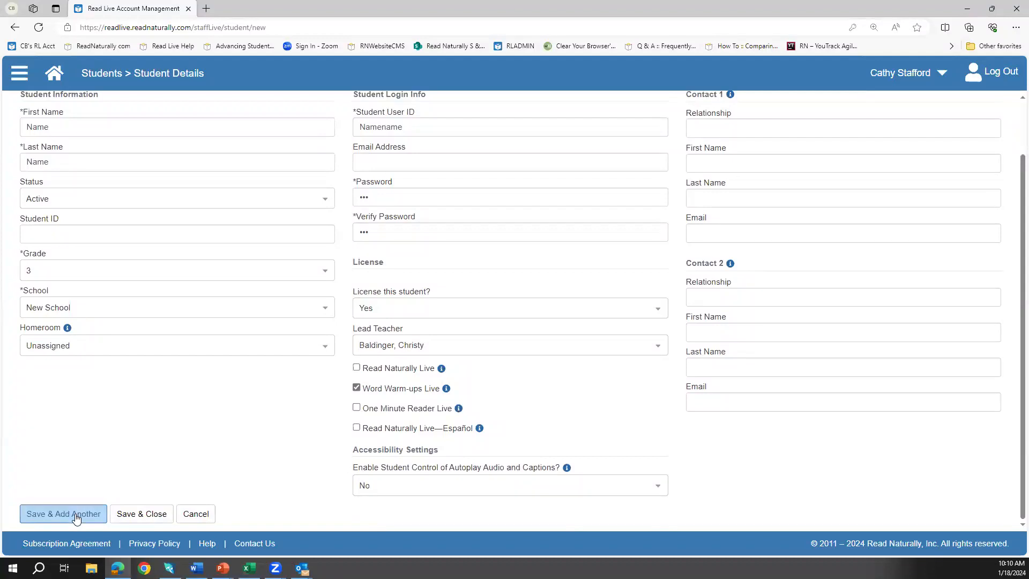
left_click(144, 516)
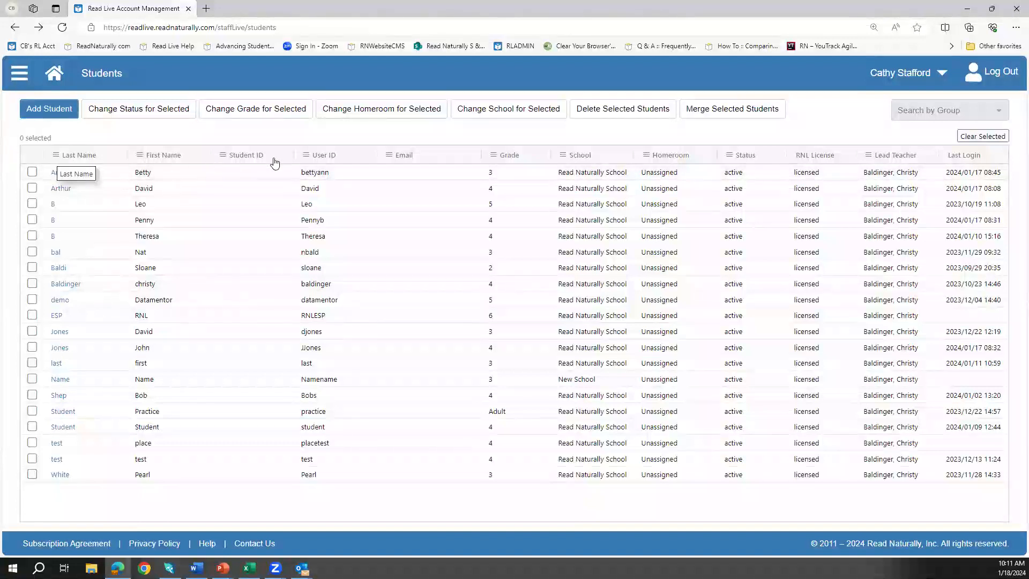
left_click(493, 156)
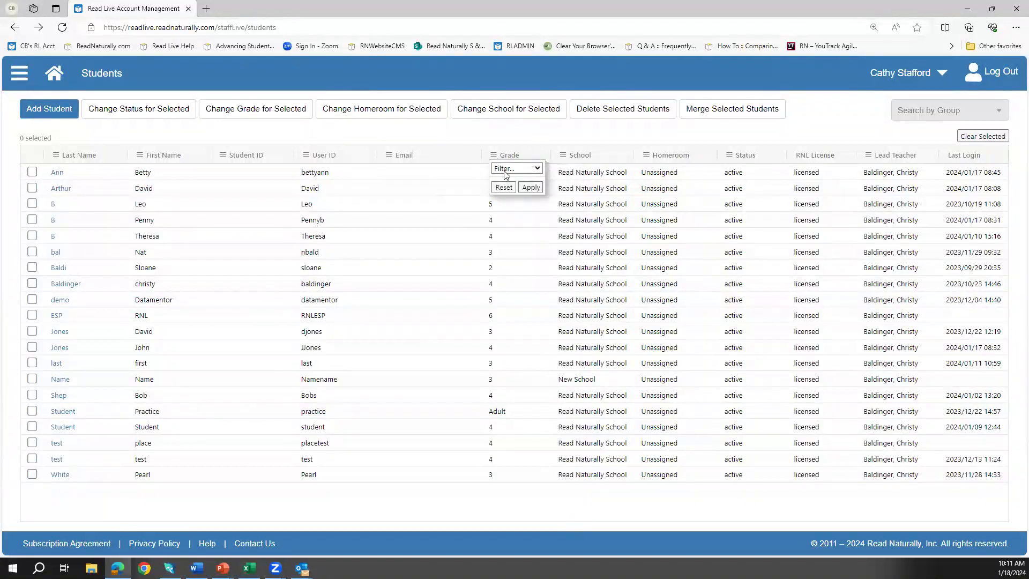
left_click(507, 169)
left_click(495, 219)
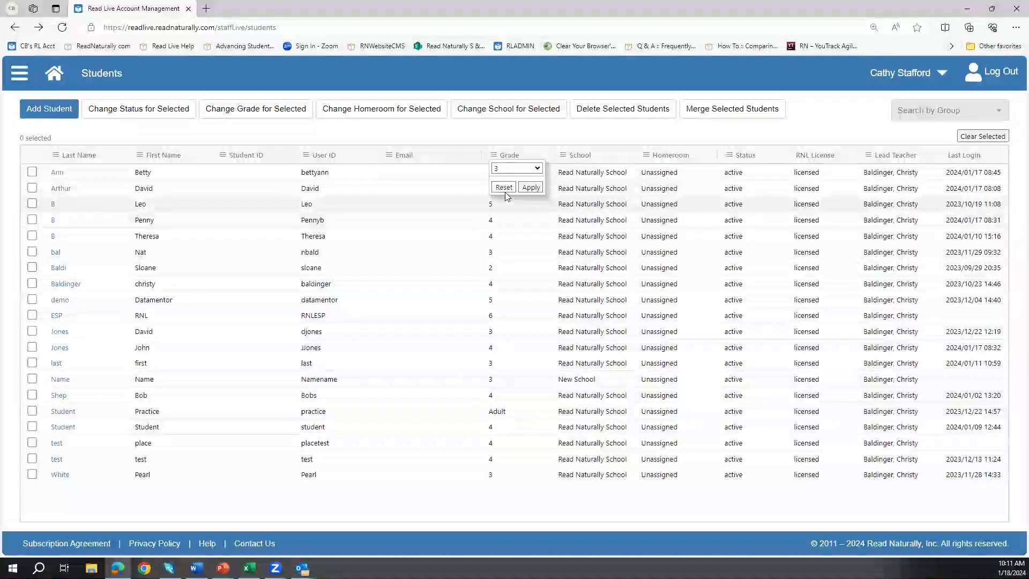
left_click(536, 188)
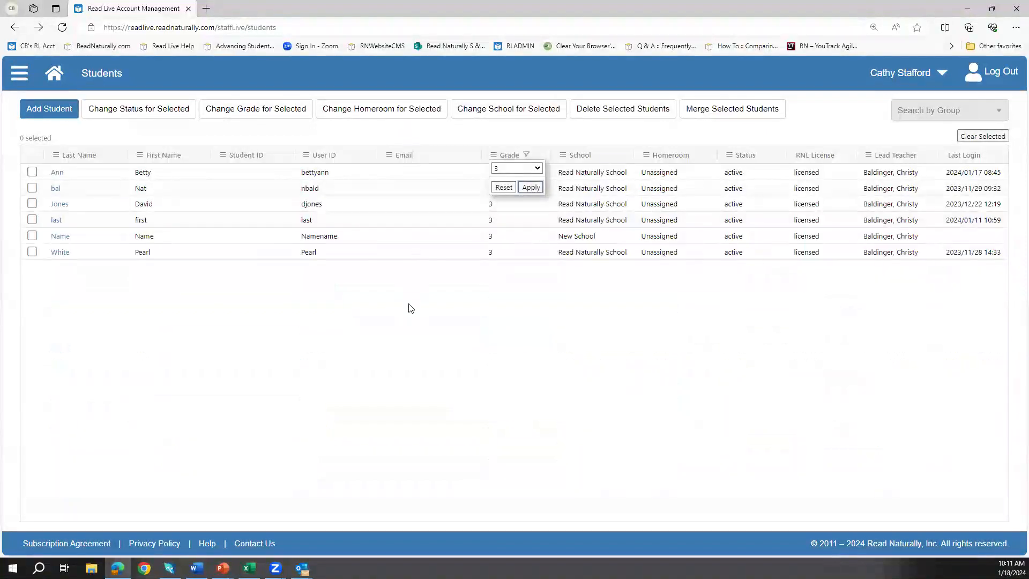
left_click(498, 193)
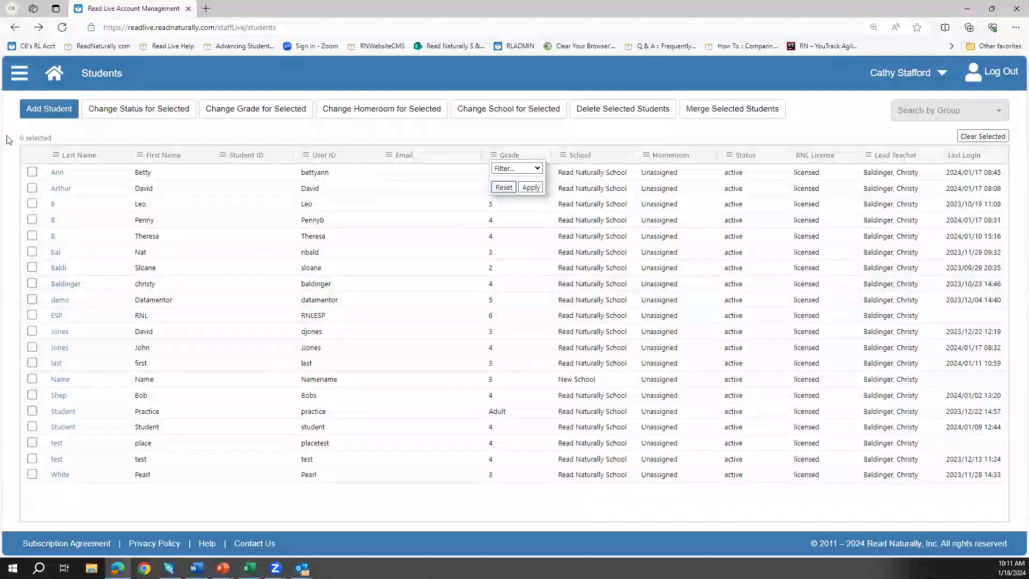
Step: Go to Reports and open the Student Passwords report
left_click(24, 79)
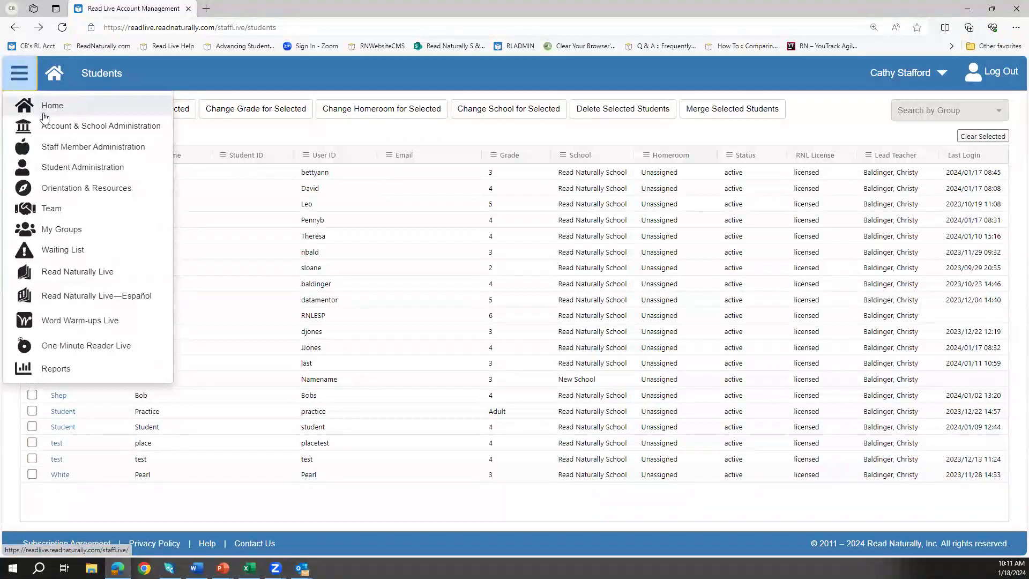
left_click(46, 370)
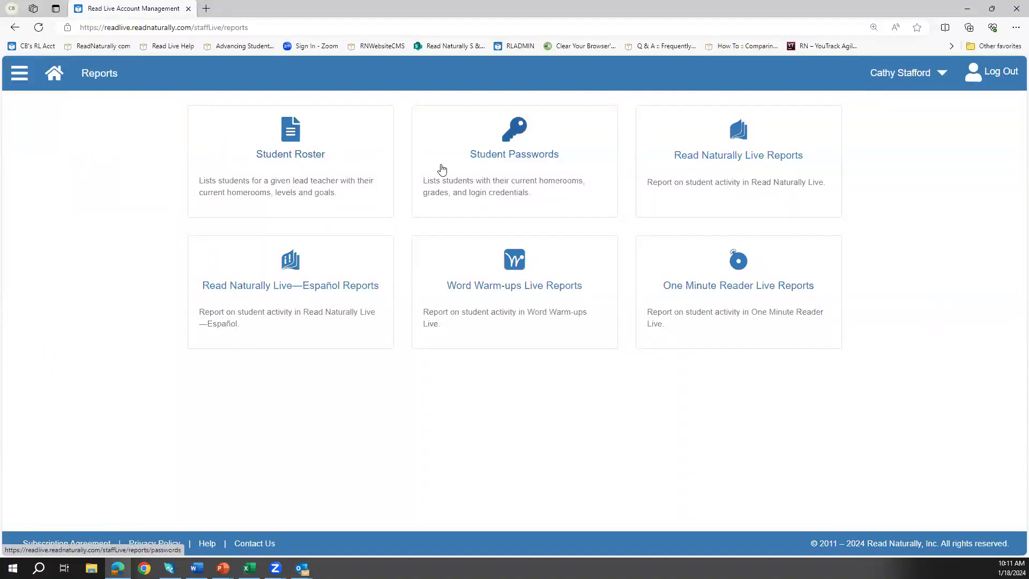
left_click(511, 156)
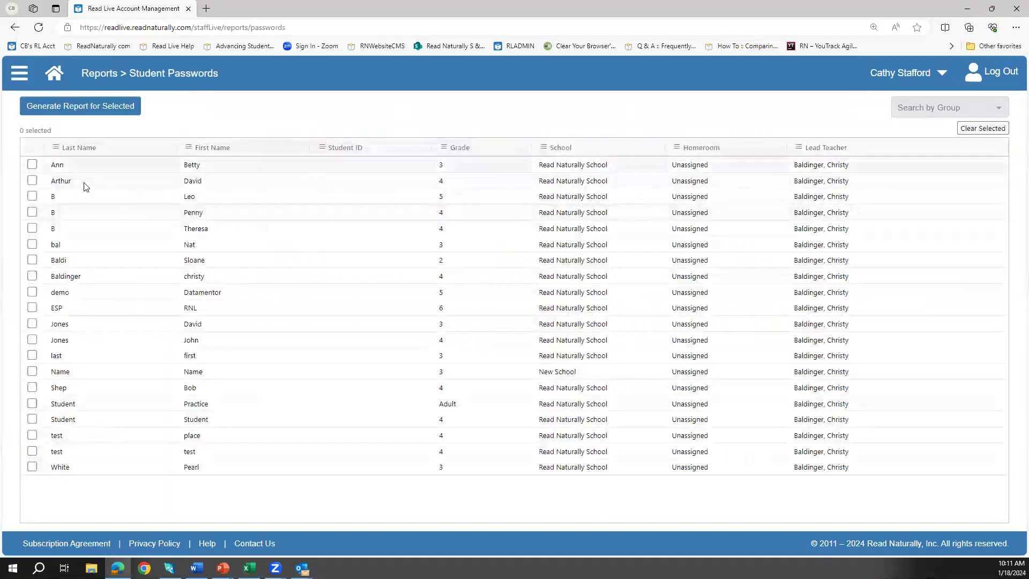
Step: Select only the New School student and generate the password report
left_click(32, 165)
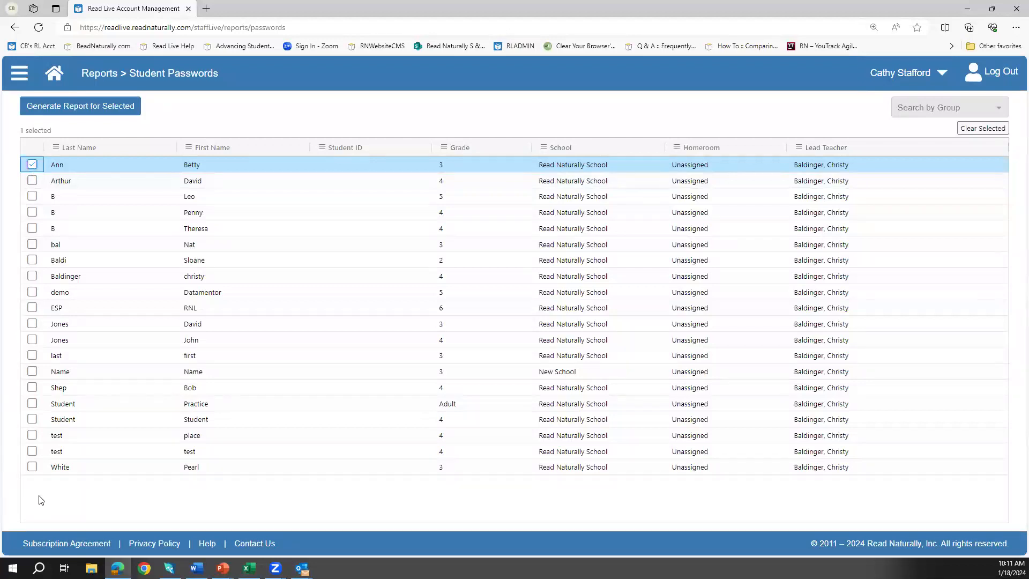
left_click(32, 466, "shift")
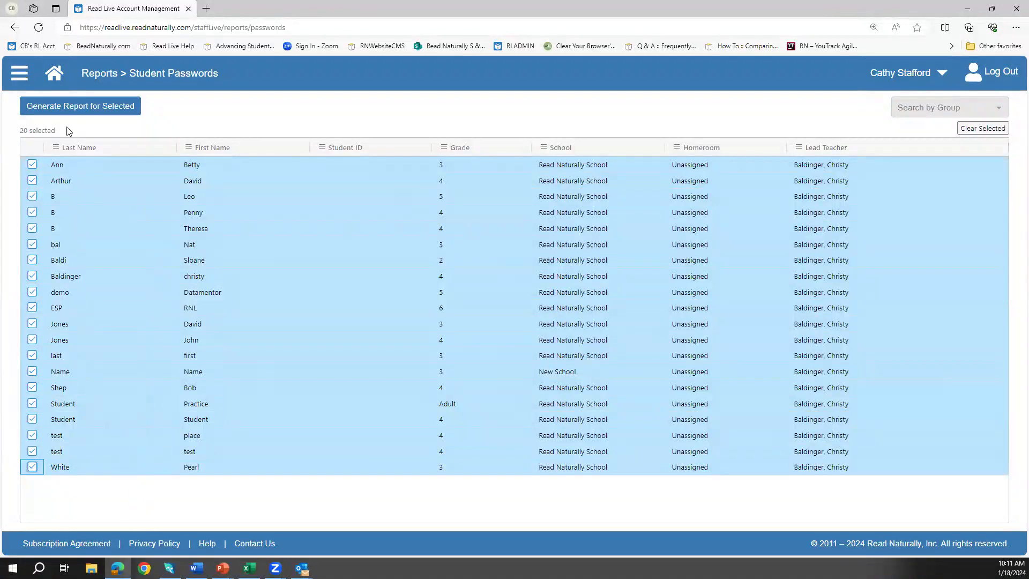
left_click(60, 107)
left_click(982, 129)
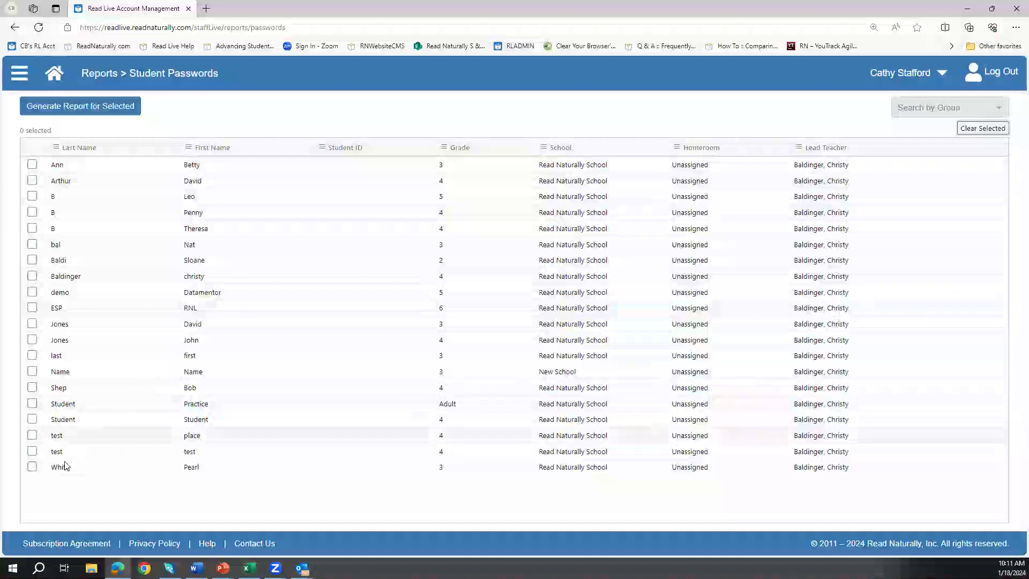
left_click(32, 370)
left_click(79, 109)
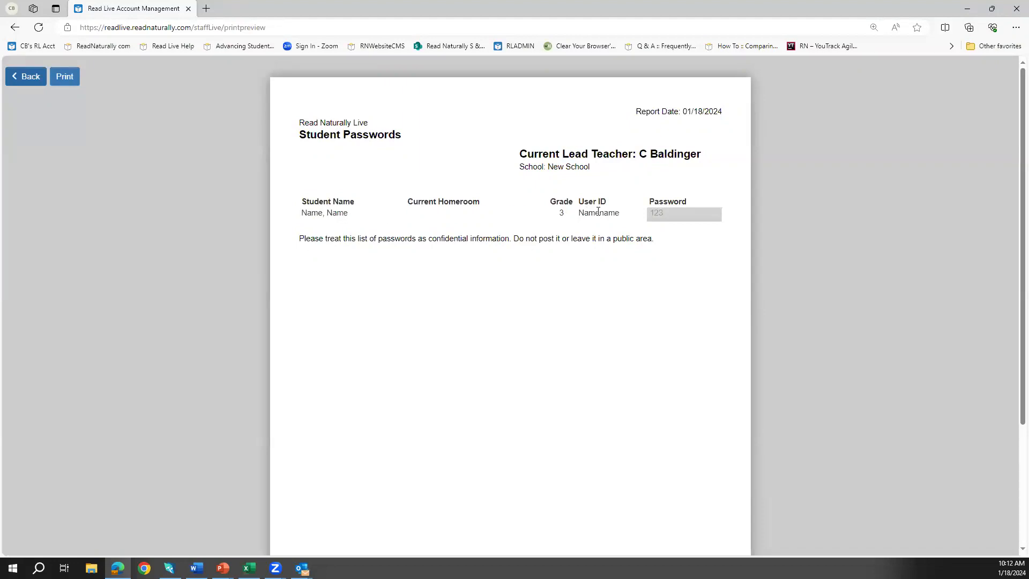
Step: Leave the print preview and return to the student password list
left_click(29, 78)
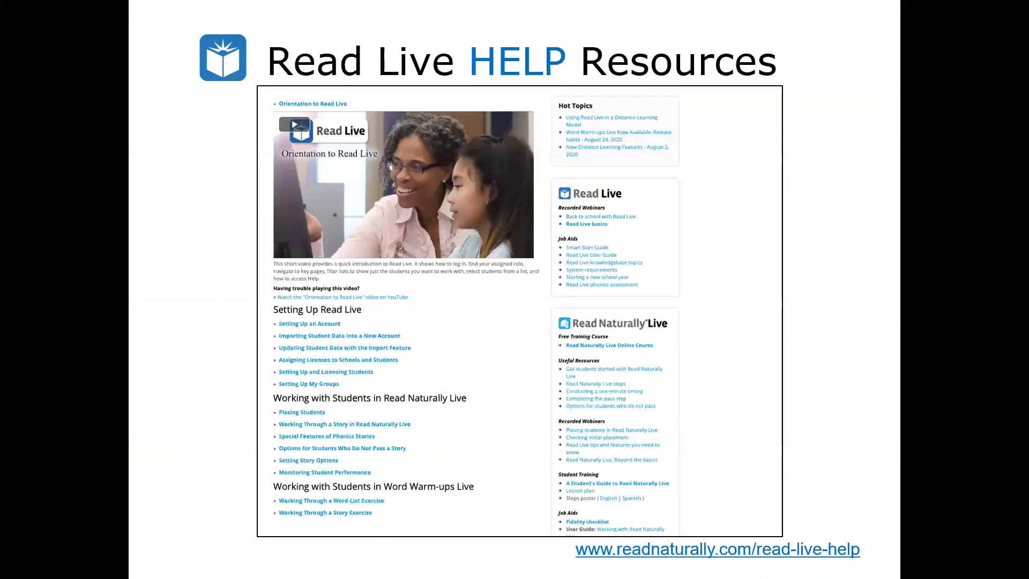
Step: Return to Edge, open Read Live Help from the footer, and maximize the window
key("alt+Tab")
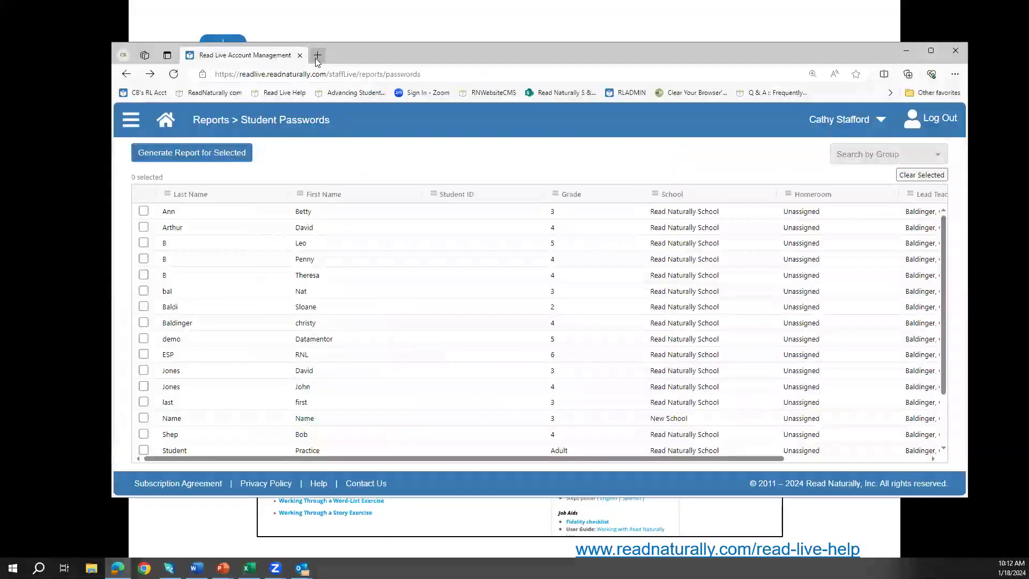
left_click(319, 484)
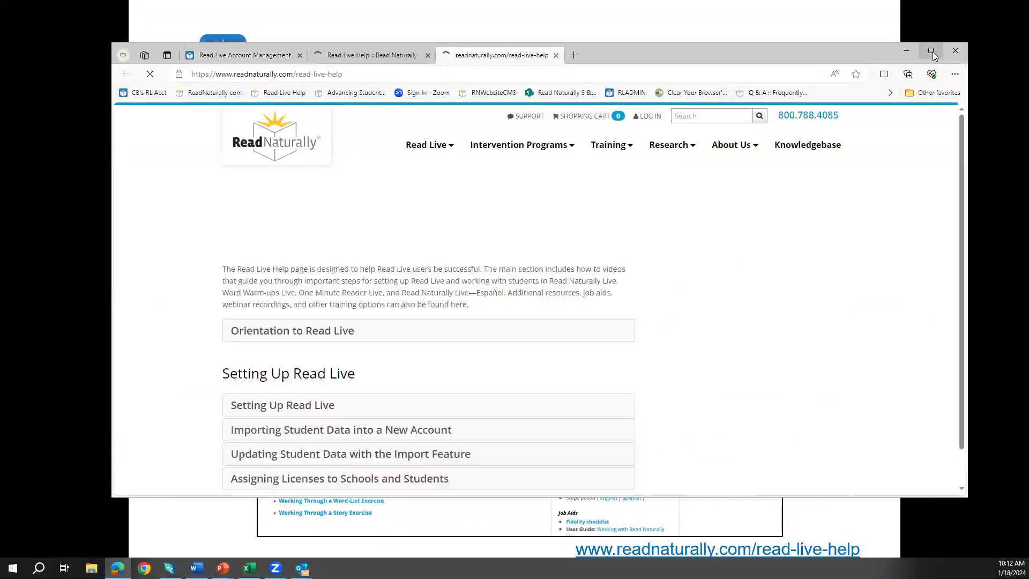
left_click(932, 51)
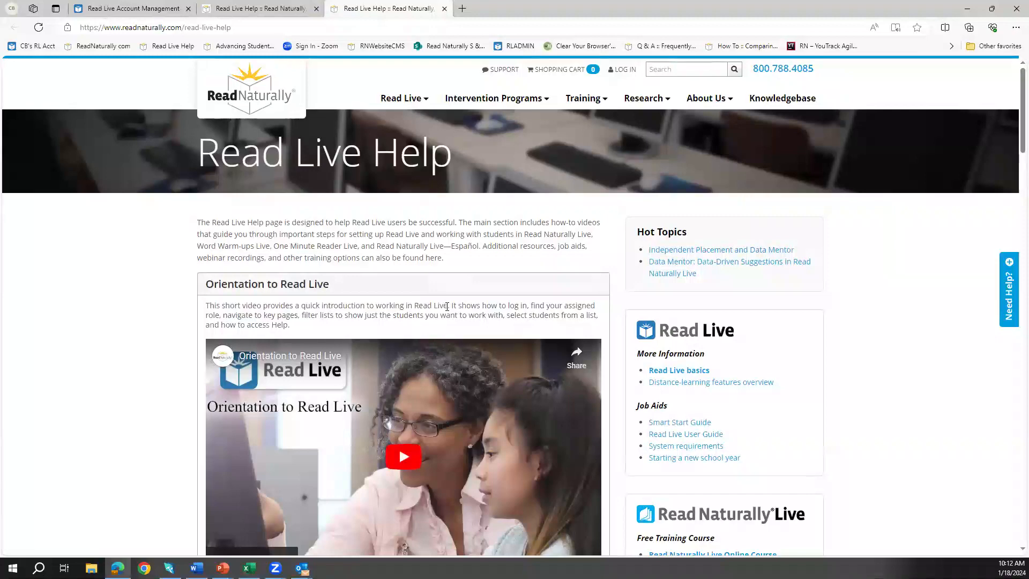
scroll(447, 306, "down", 6)
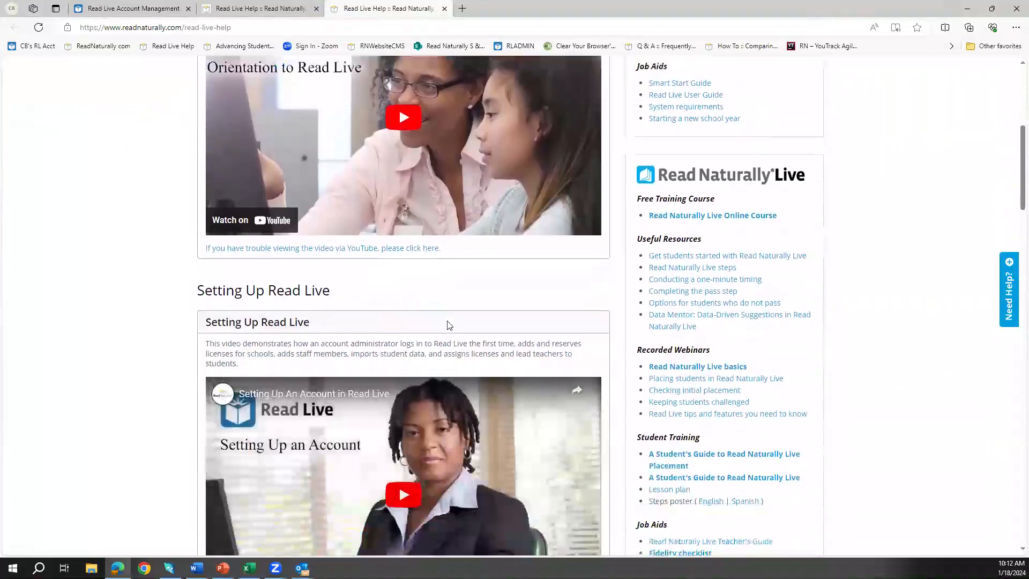
scroll(439, 290, "down", 1)
scroll(431, 292, "down", 8)
scroll(433, 290, "down", 8)
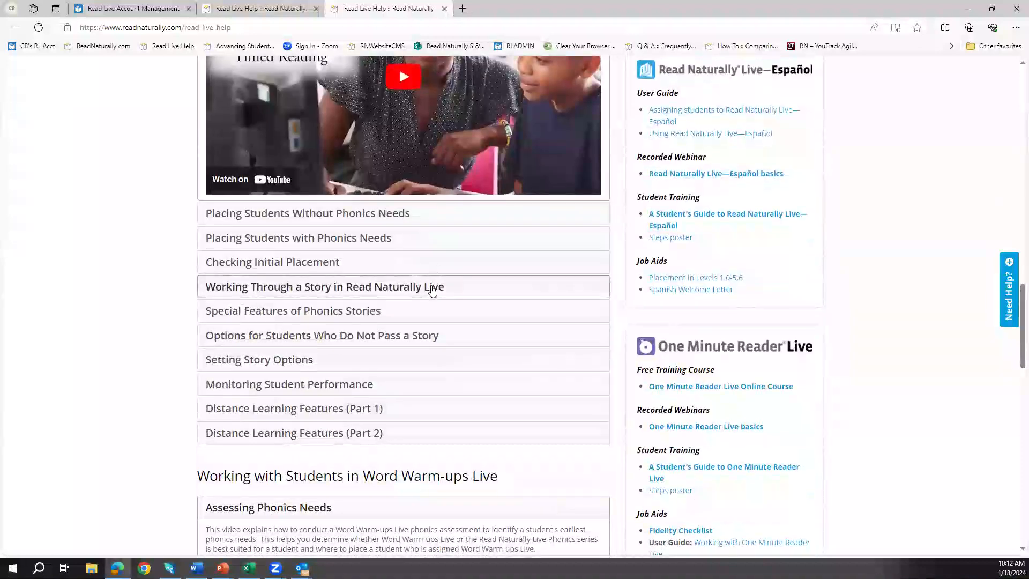
scroll(433, 290, "up", 14)
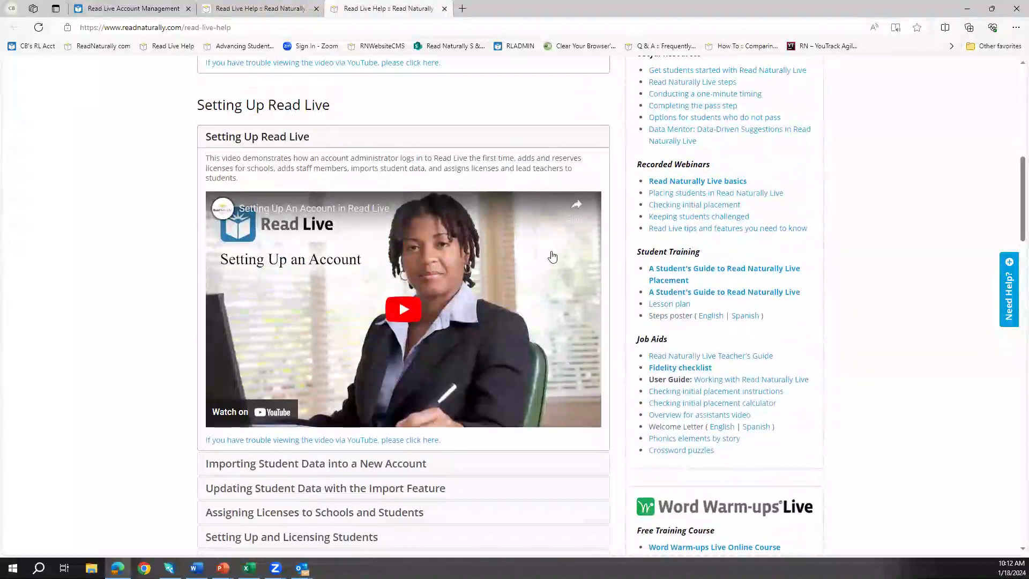
scroll(633, 204, "up", 1)
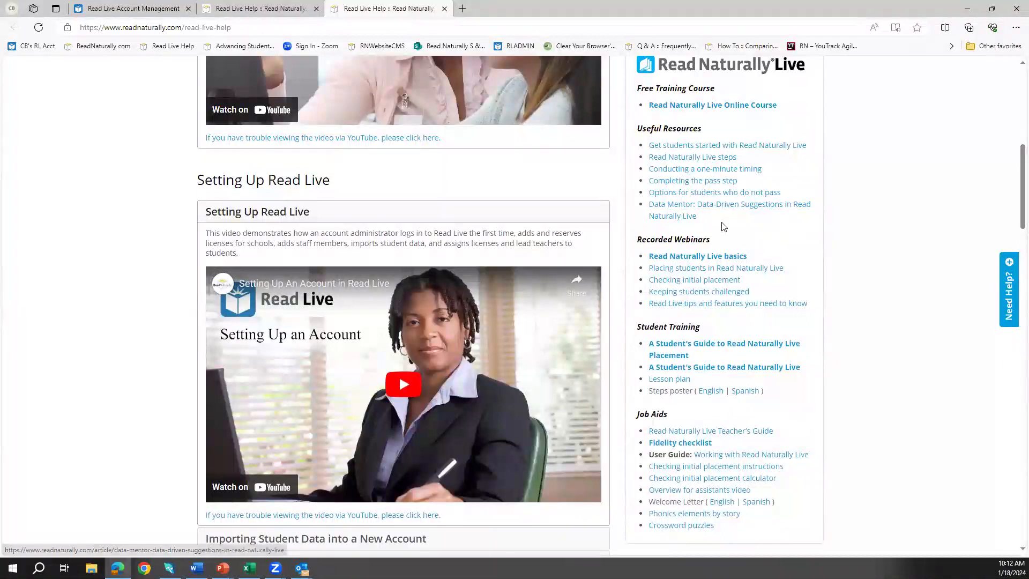
scroll(774, 233, "up", 1)
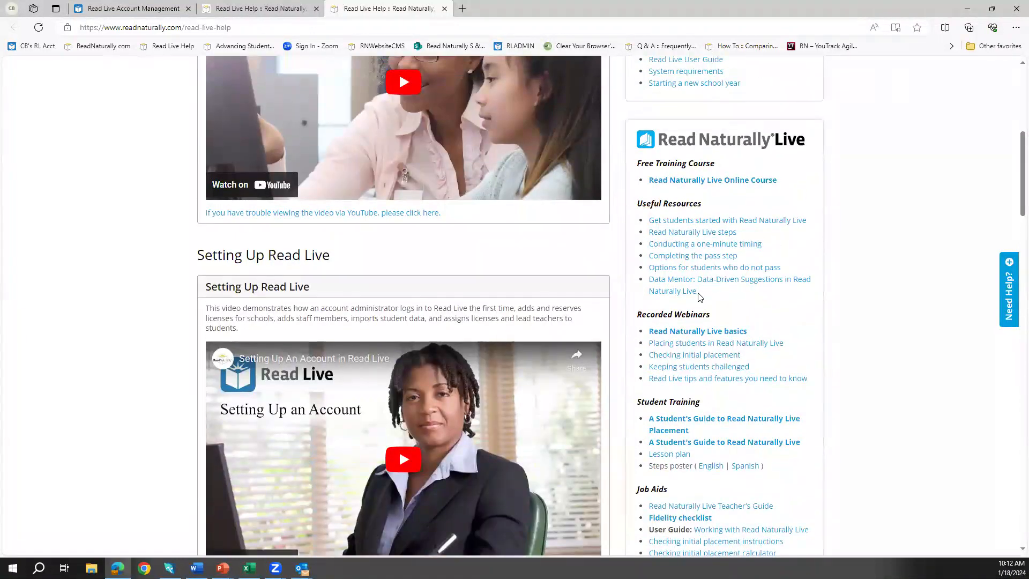
scroll(699, 298, "down", 2)
scroll(699, 298, "down", 2)
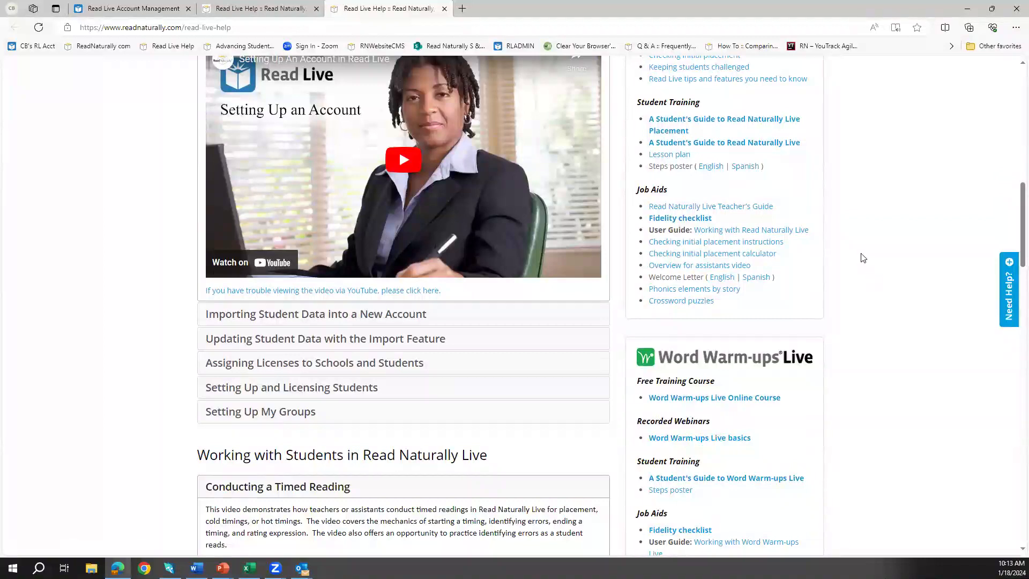
scroll(860, 259, "up", 10)
scroll(852, 288, "up", 2)
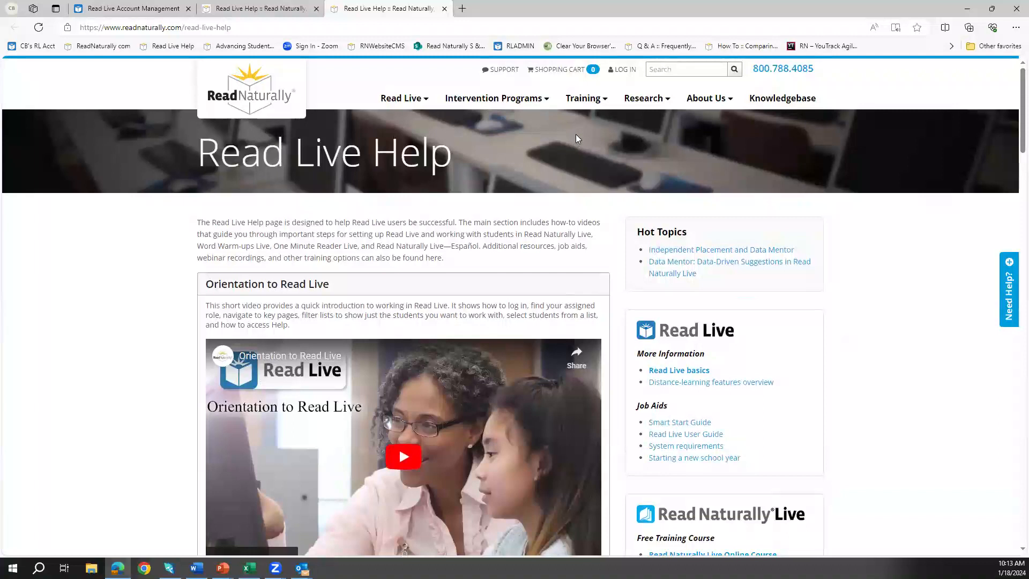
Step: Browse the Training menu's Student Training Videos and the About Us dropdown
mouse_move(586, 105)
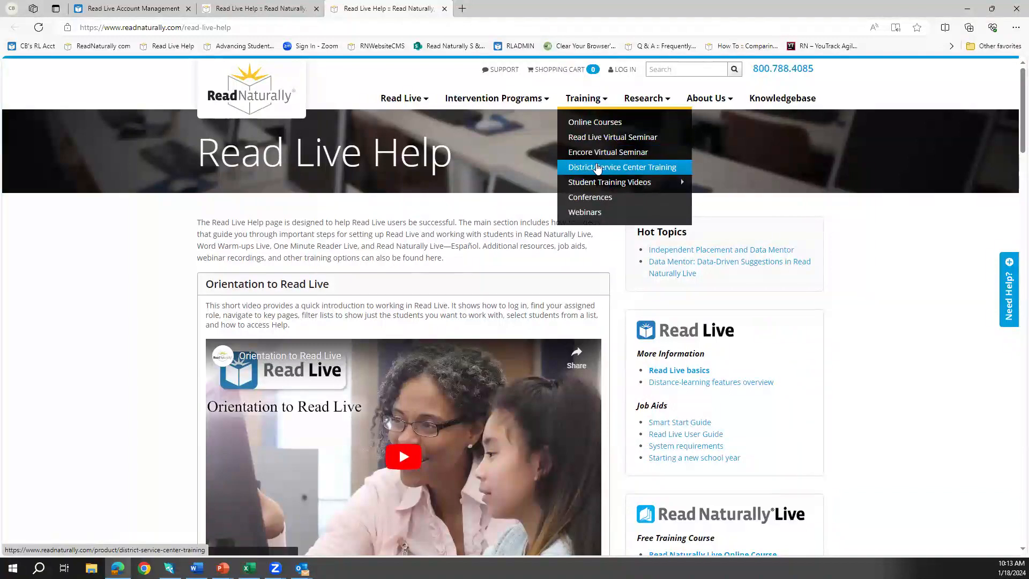
mouse_move(599, 185)
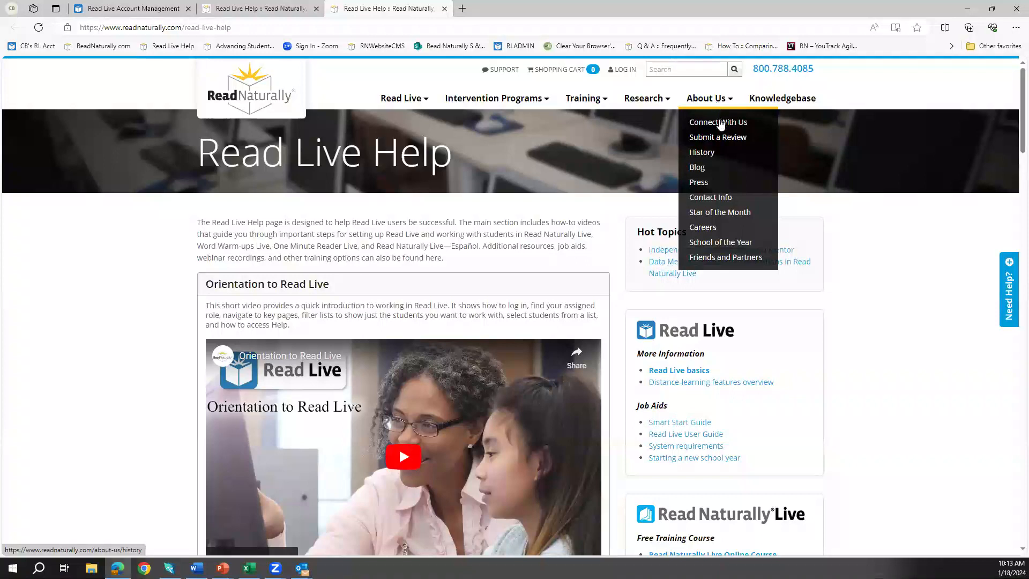
Step: Visit the Blog and Star of the Month pages, then minimize the browser and advance to the Questions slide
left_click(723, 168)
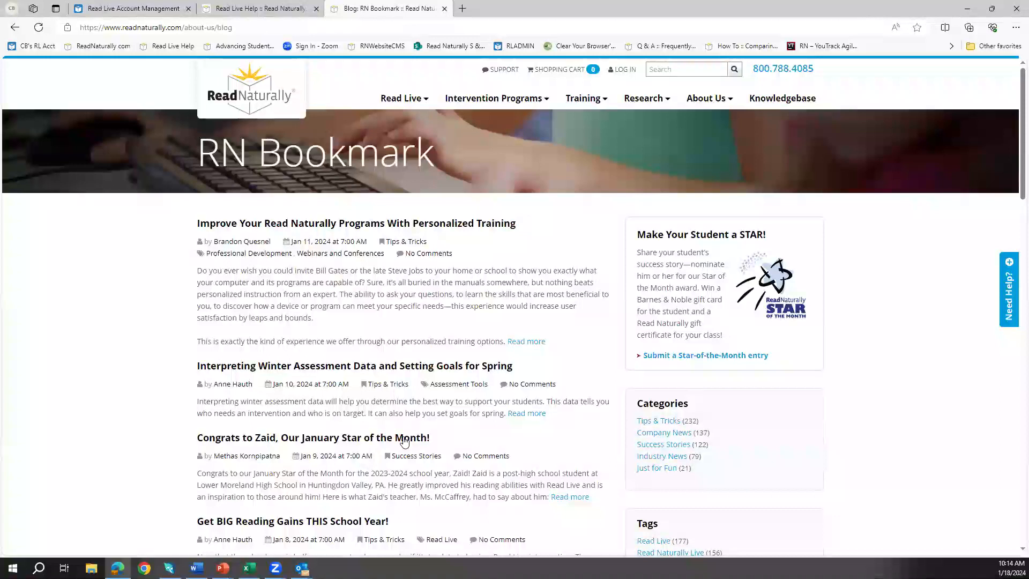
mouse_move(712, 106)
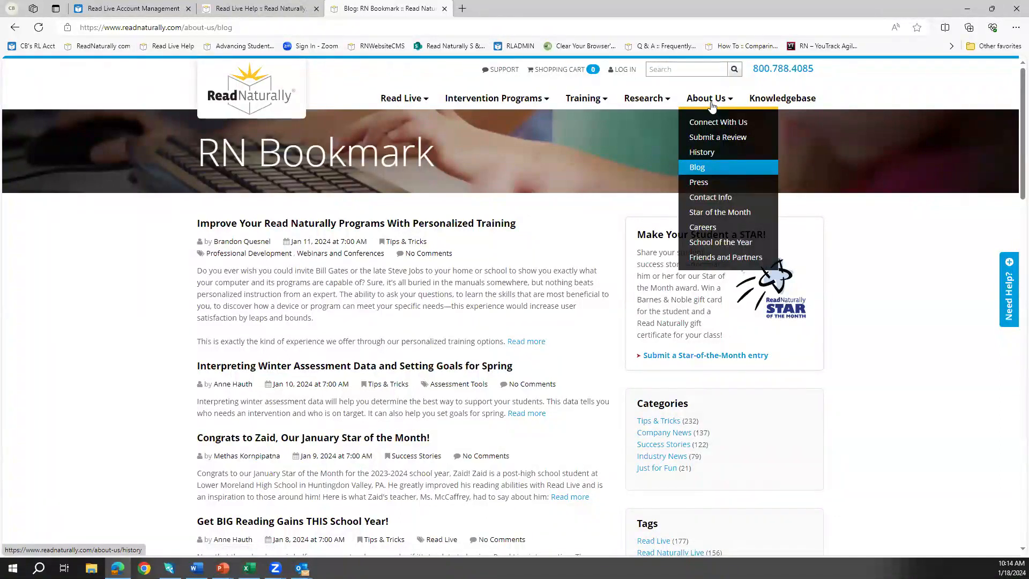
left_click(717, 212)
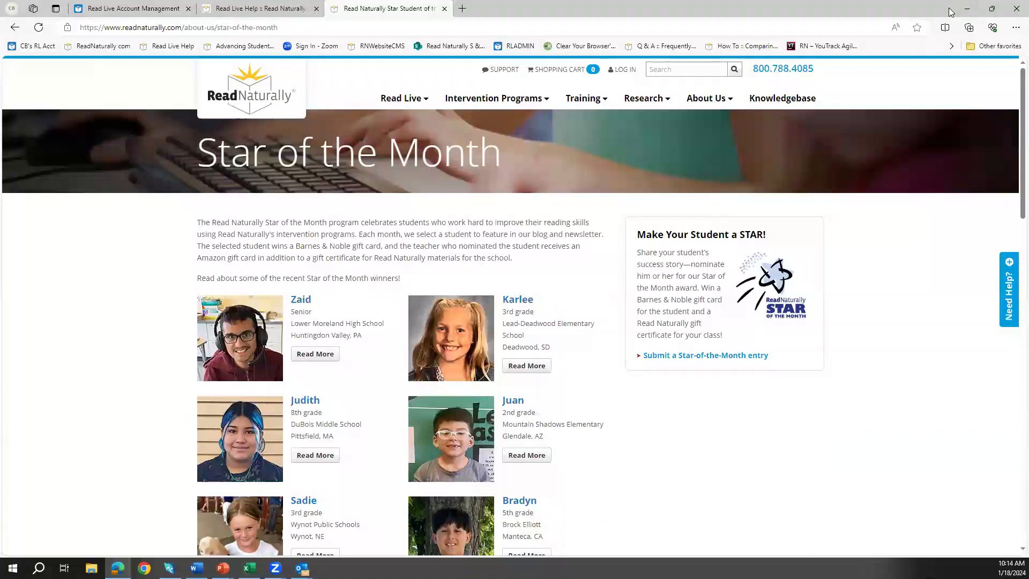
left_click(971, 9)
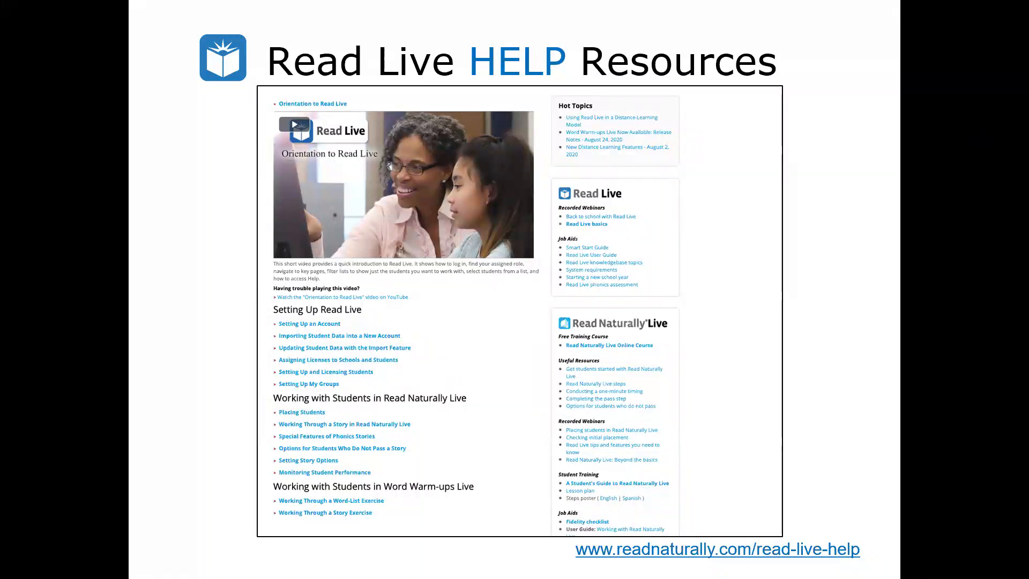
key("Right")
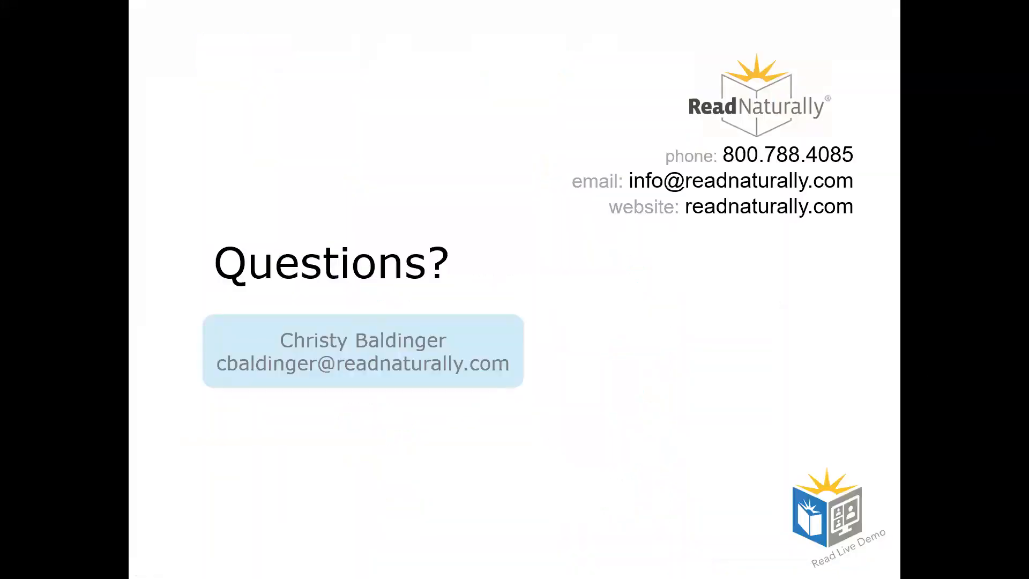